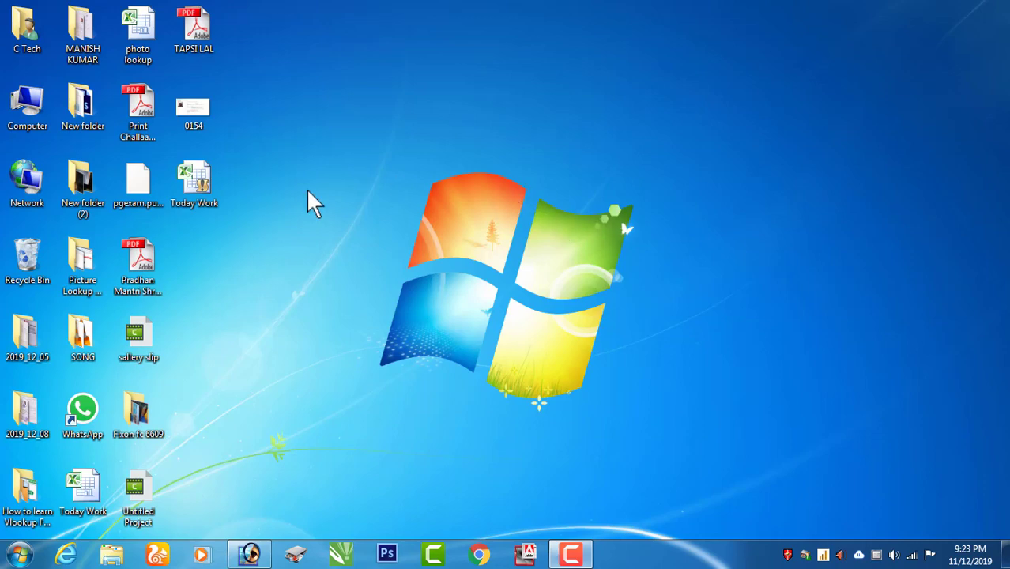
# Open the Today Work workbook and widen column A and heighten row 1.
pyautogui.doubleClick(212, 194)
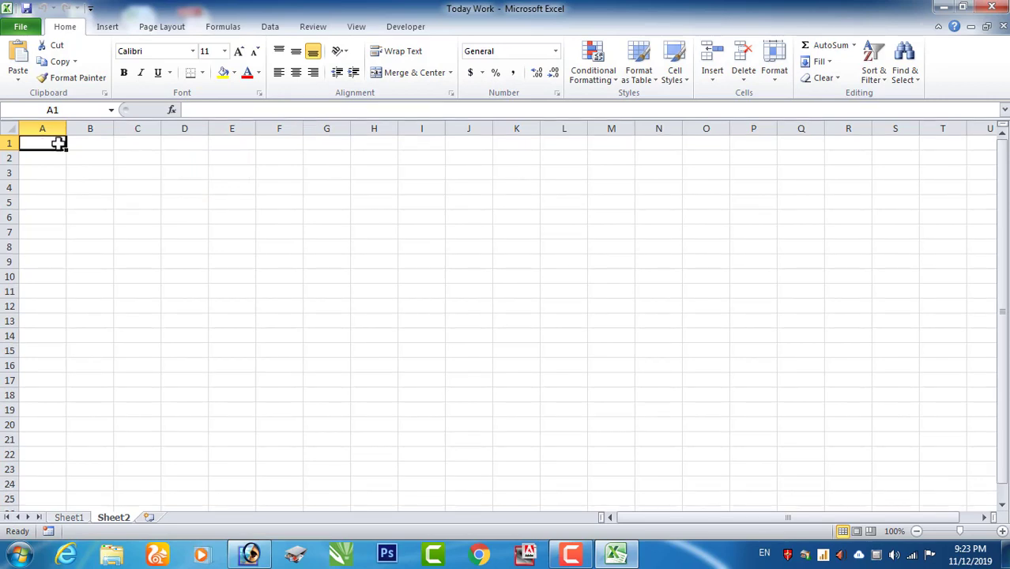
pyautogui.moveTo(66, 128); pyautogui.dragTo(166, 128)
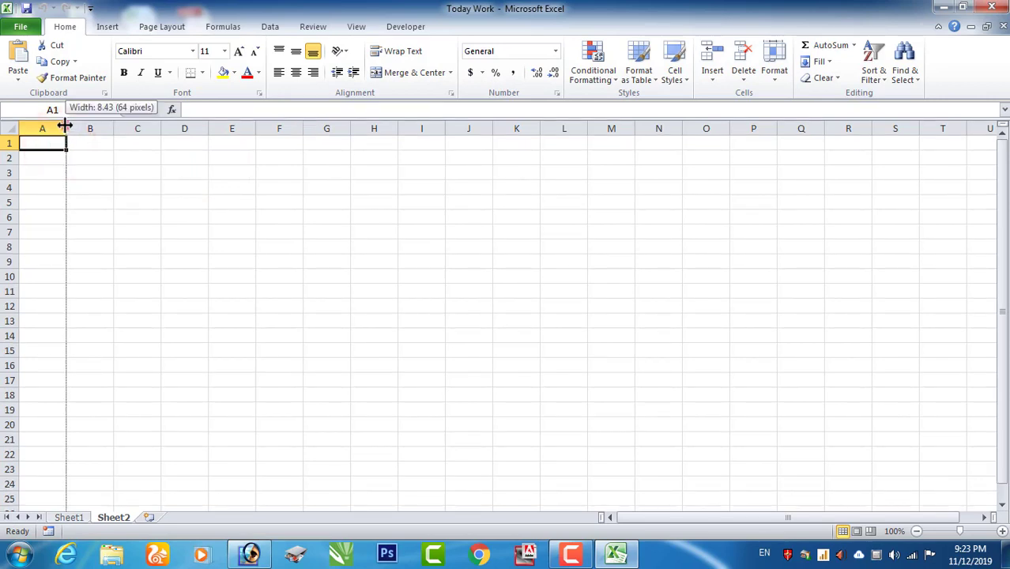
pyautogui.moveTo(9, 151); pyautogui.dragTo(19, 184)
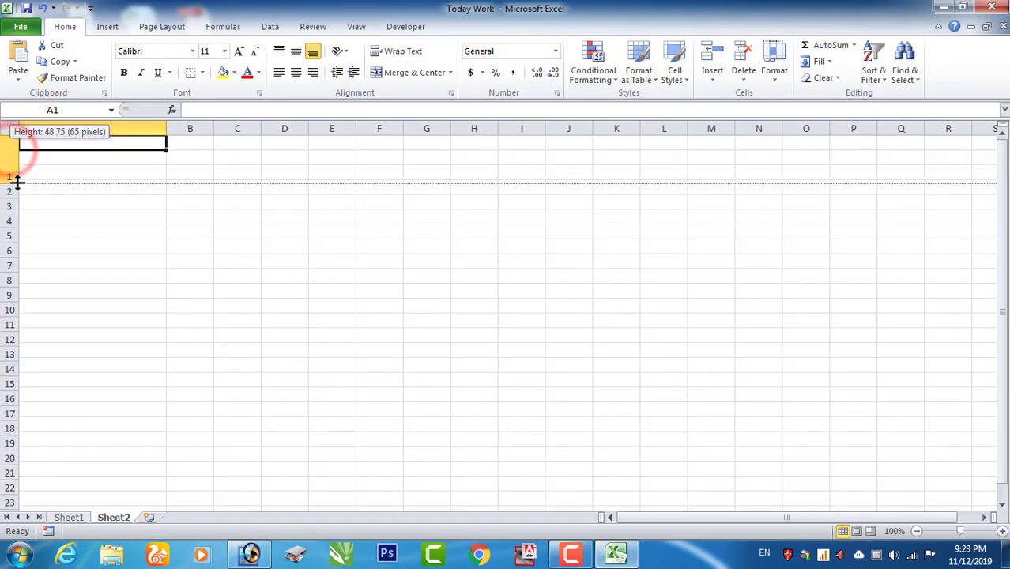
pyautogui.moveTo(168, 128); pyautogui.dragTo(181, 128)
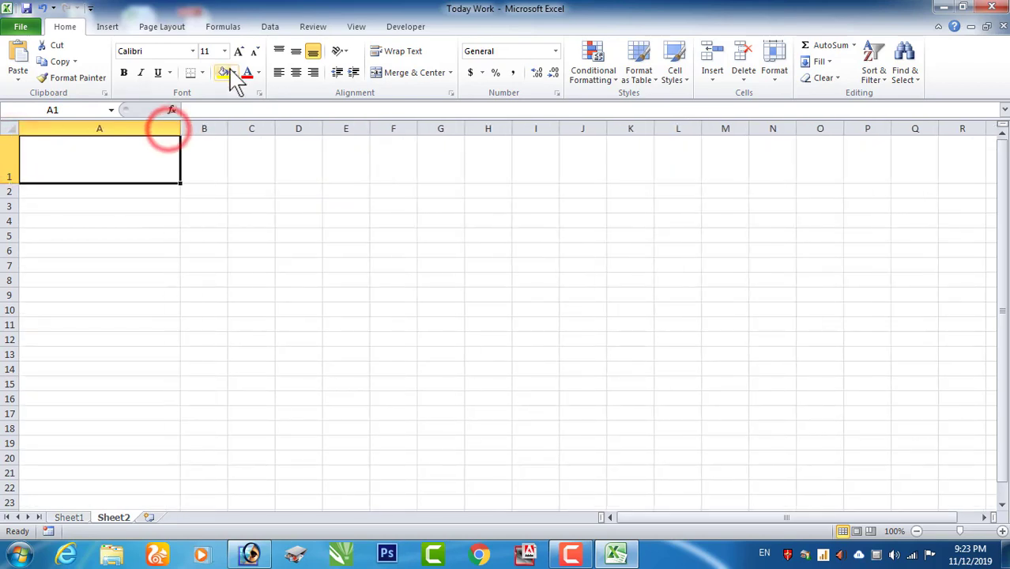
# Set A1 to font size 26, centred horizontally and vertically.
pyautogui.doubleClick(238, 52)
pyautogui.doubleClick(238, 52)
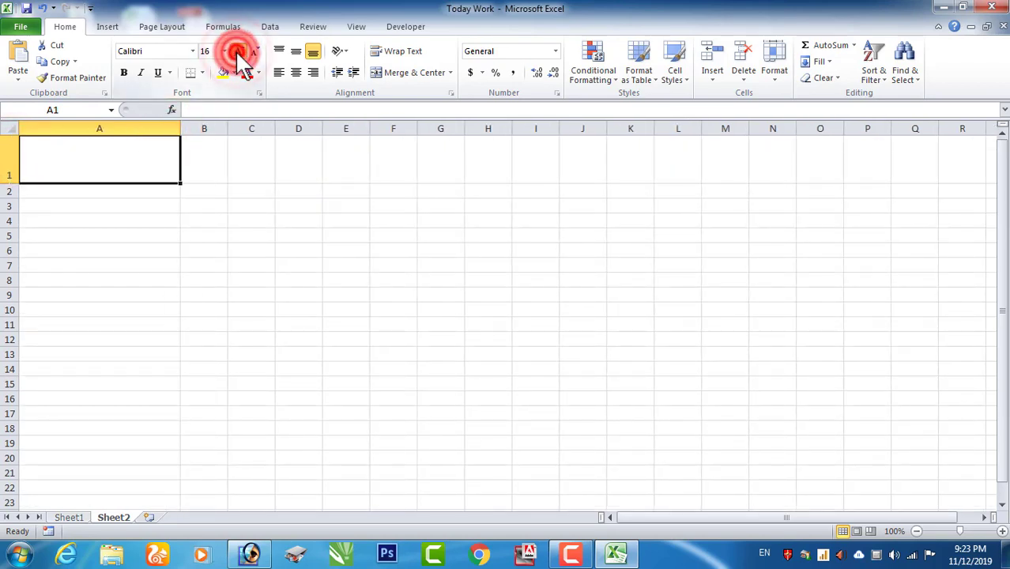
pyautogui.doubleClick(238, 52)
pyautogui.click(238, 51)
pyautogui.click(73, 167)
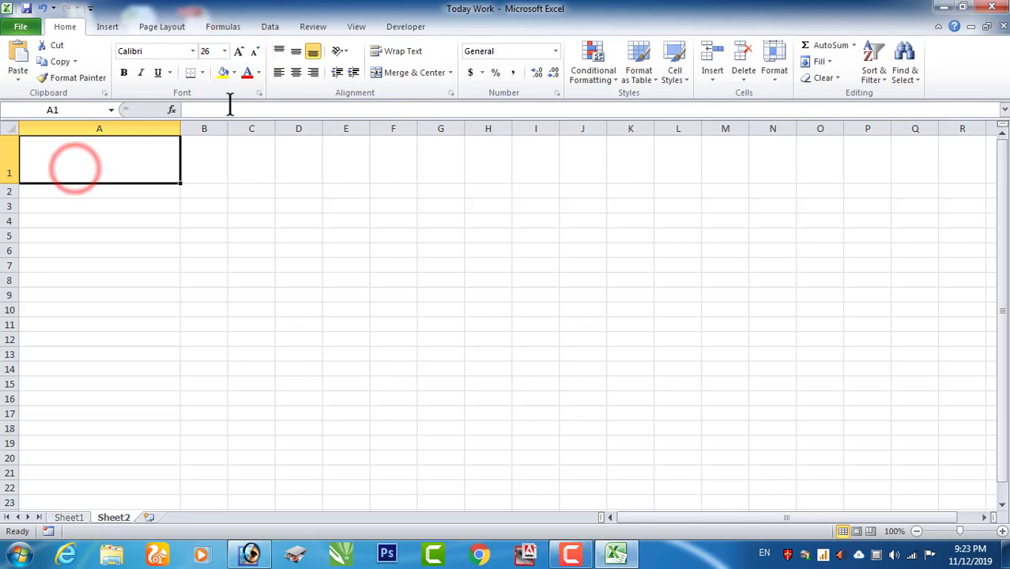
pyautogui.click(296, 72)
pyautogui.click(296, 51)
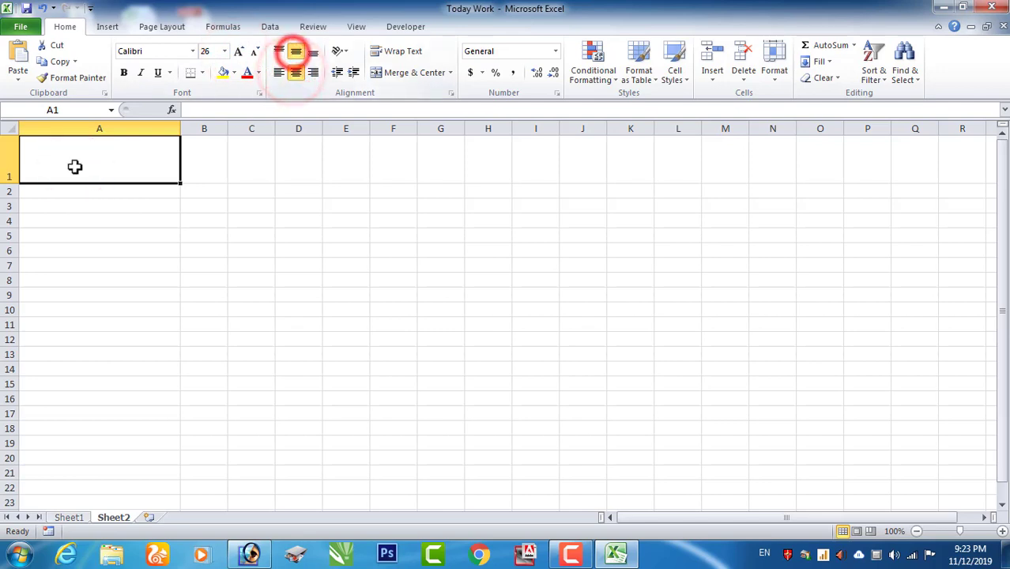
# Enter the time 00:05:00 in cell A1.
pyautogui.click(75, 166)
pyautogui.write('00')
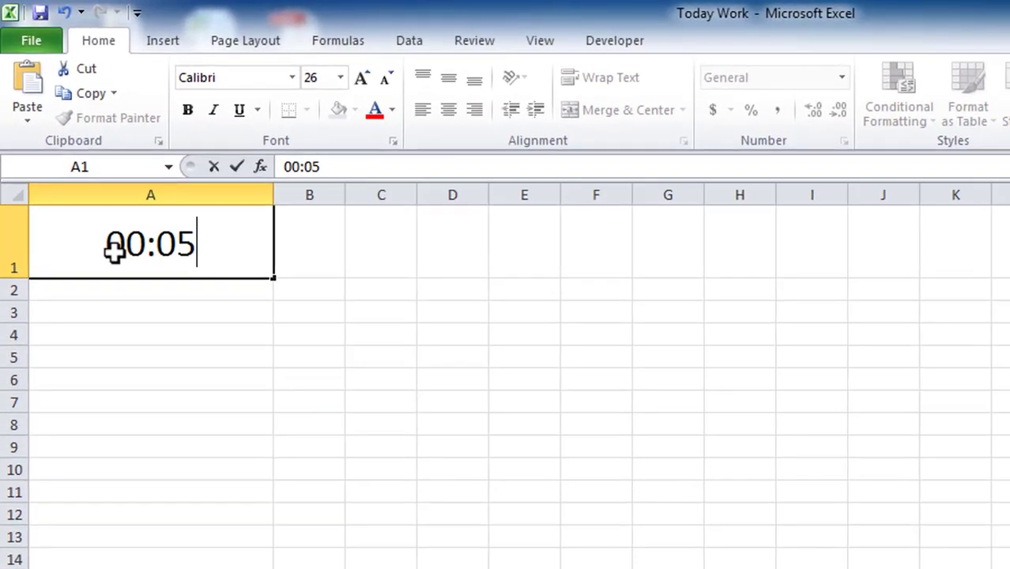
pyautogui.write(':005:00')
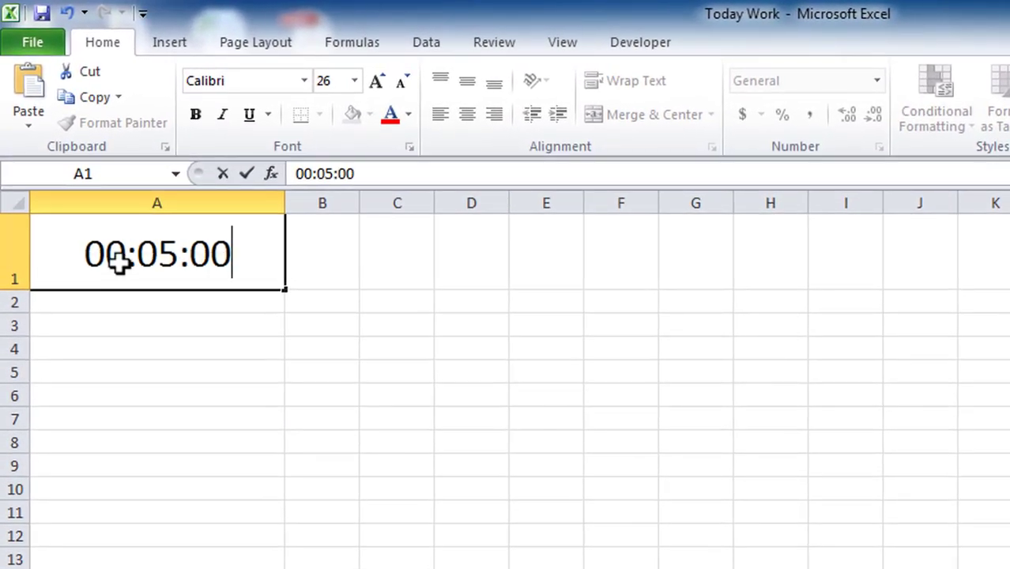
pyautogui.click(202, 328)
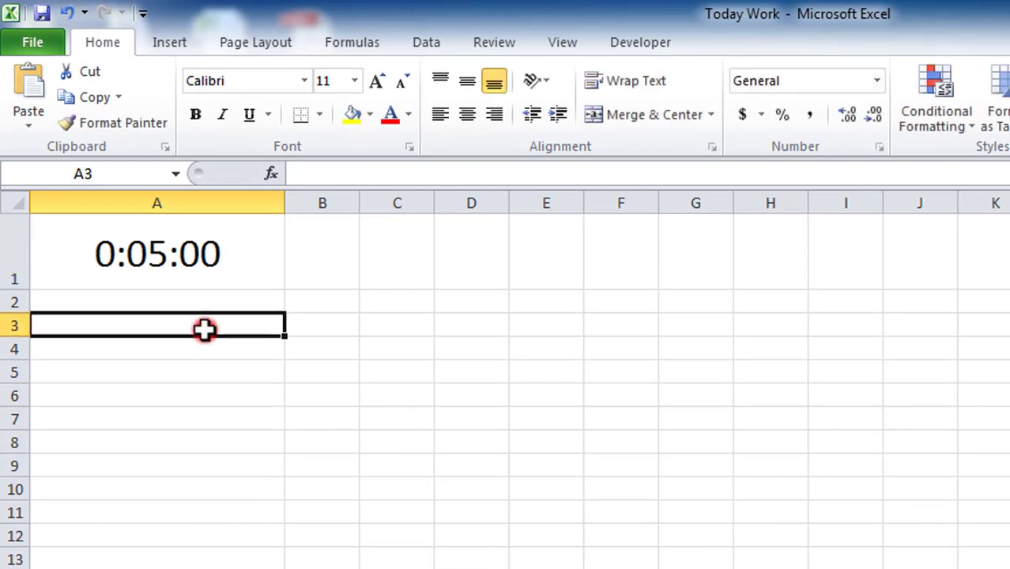
pyautogui.click(210, 269)
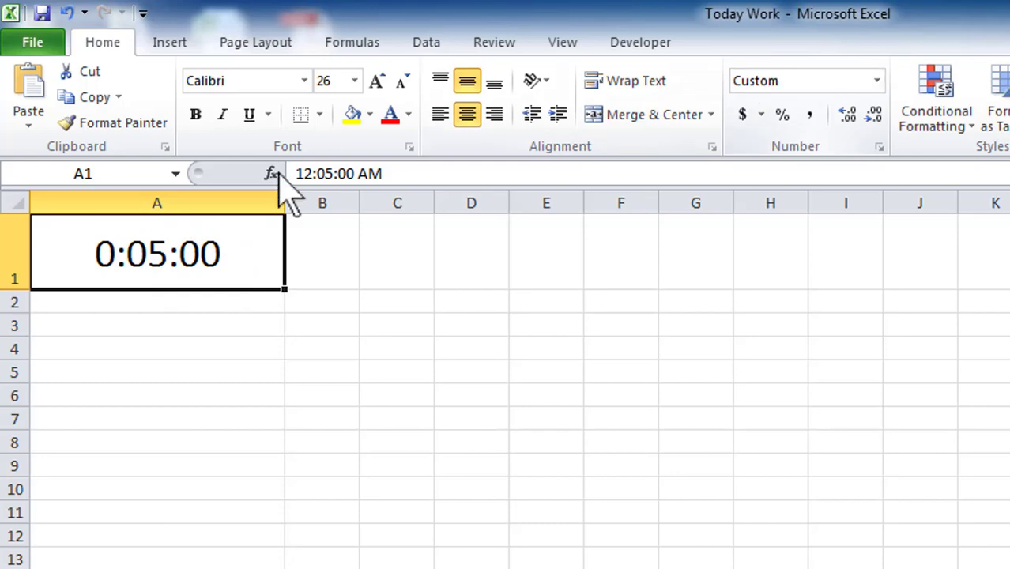
# Apply the custom mm:ss number format to A1 so it shows 05:00.
pyautogui.rightClick(223, 246)
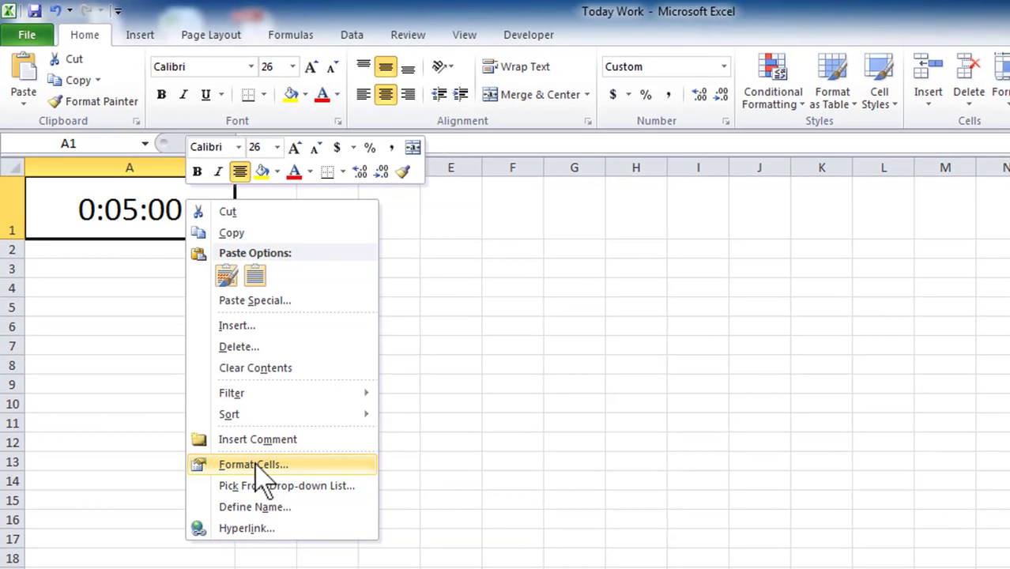
pyautogui.click(271, 466)
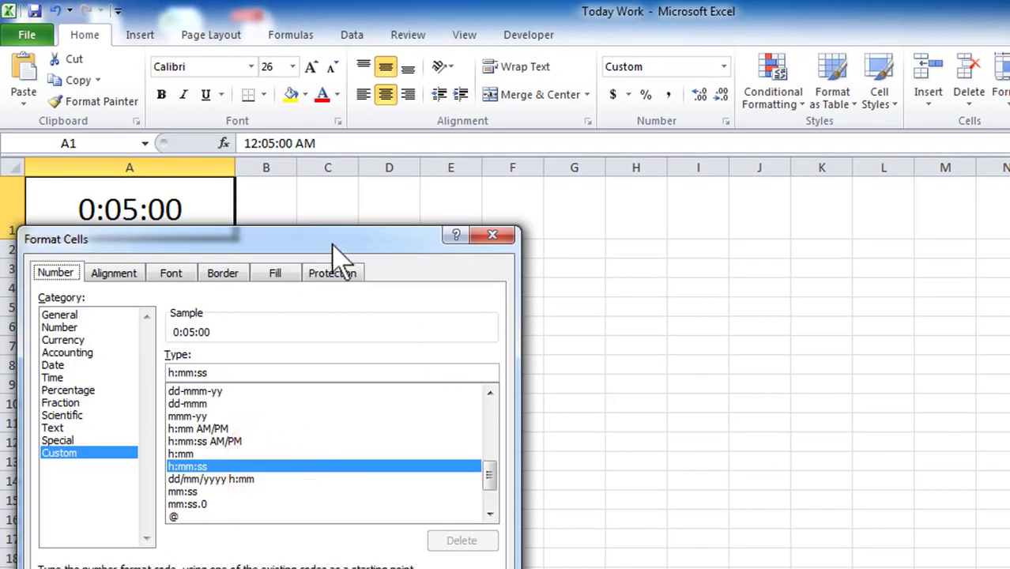
pyautogui.moveTo(331, 243); pyautogui.dragTo(704, 236)
pyautogui.click(424, 437)
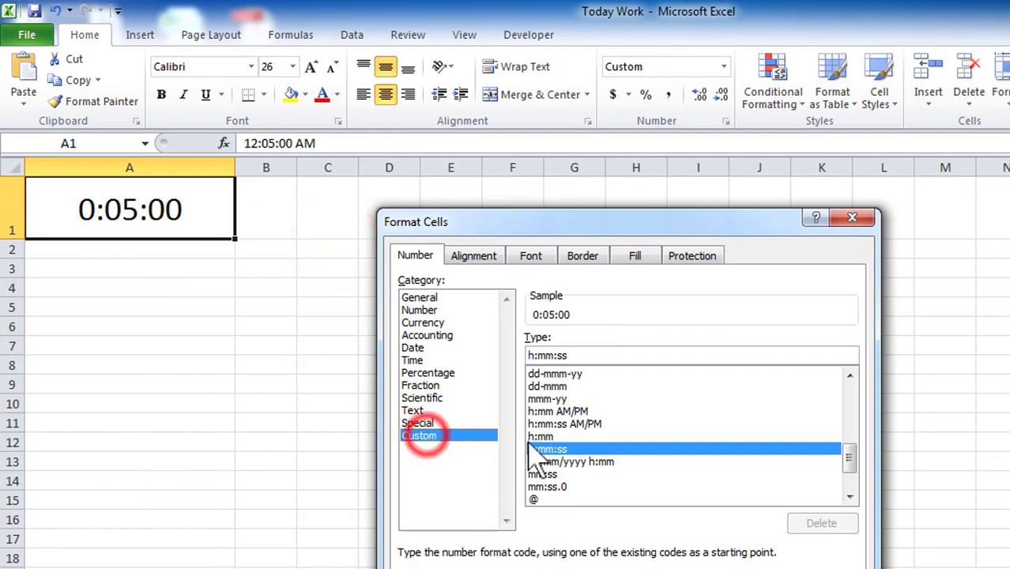
pyautogui.click(435, 298)
pyautogui.click(422, 437)
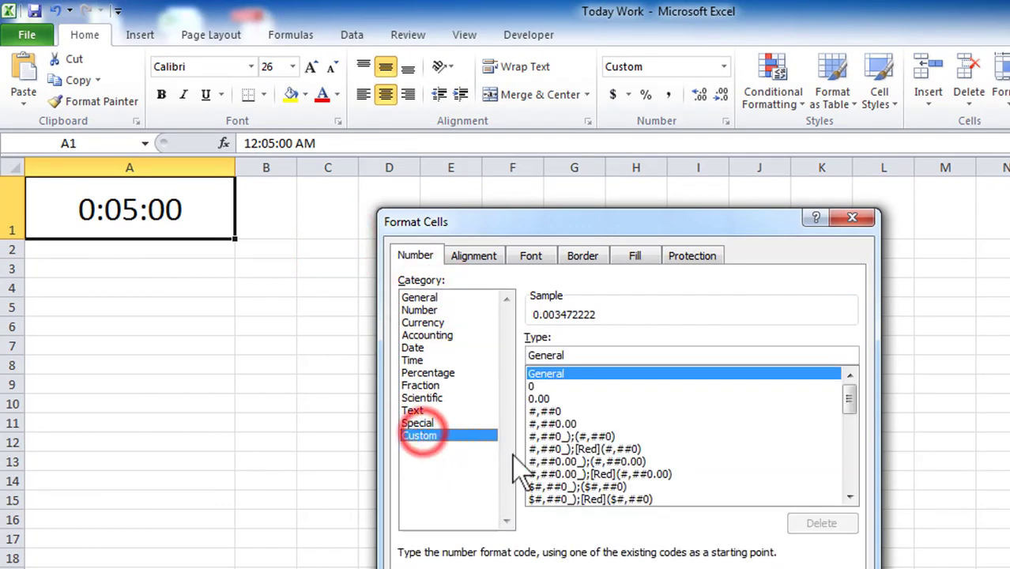
pyautogui.moveTo(849, 397); pyautogui.dragTo(852, 484)
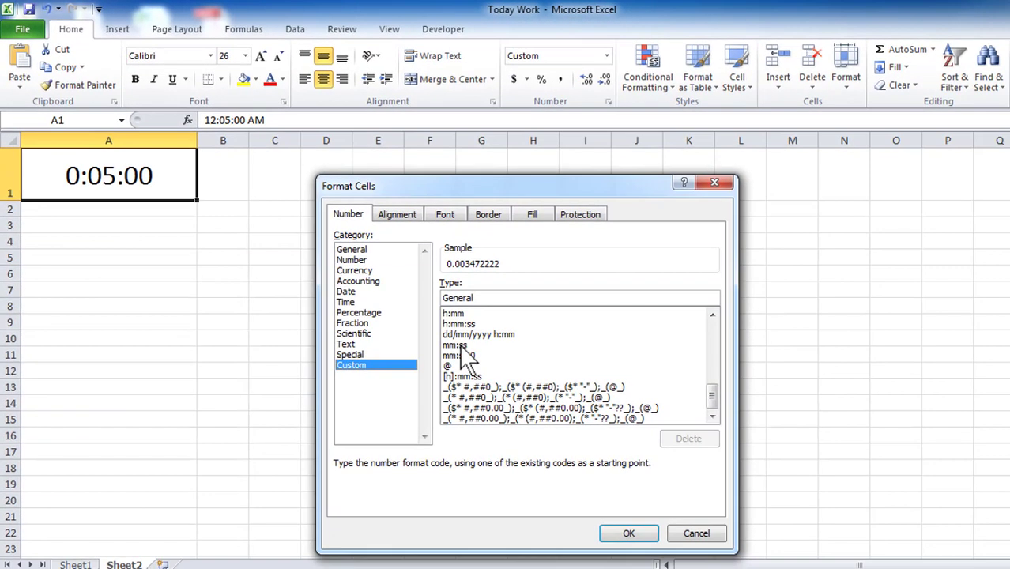
pyautogui.click(461, 348)
pyautogui.click(628, 533)
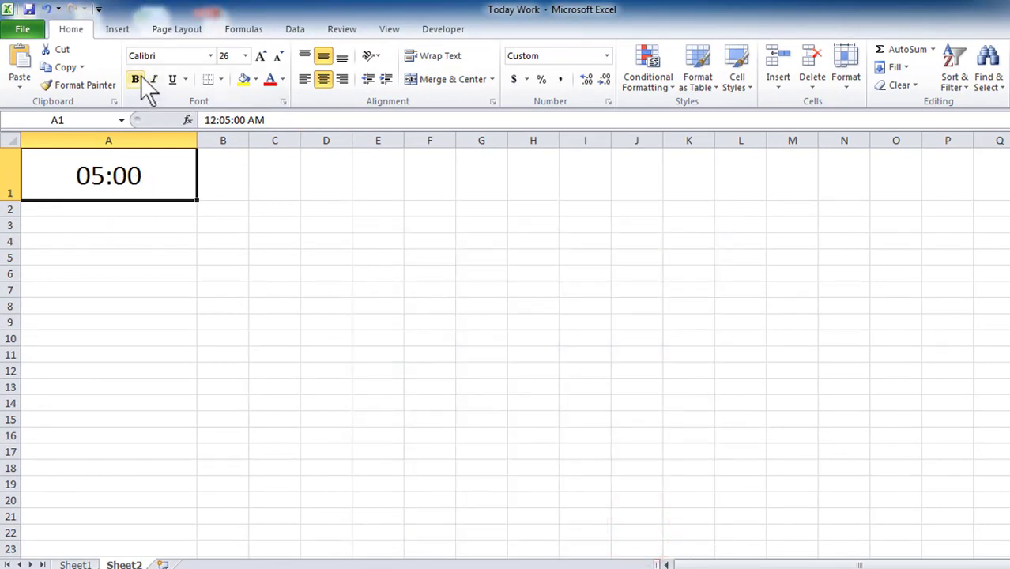
# Make the 05:00 text bold at size 36, then select C2.
pyautogui.click(261, 56)
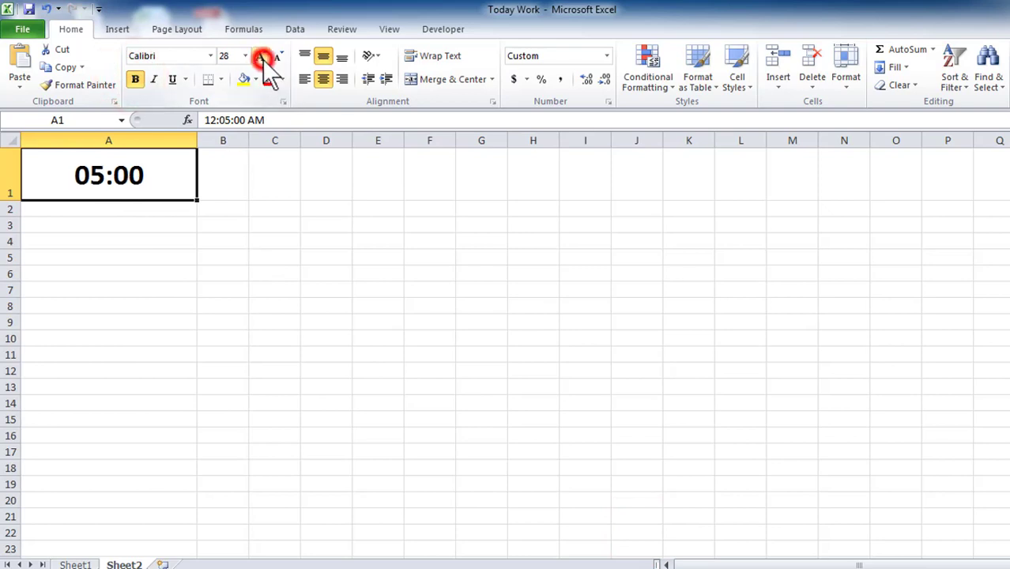
pyautogui.click(261, 56)
pyautogui.click(275, 210)
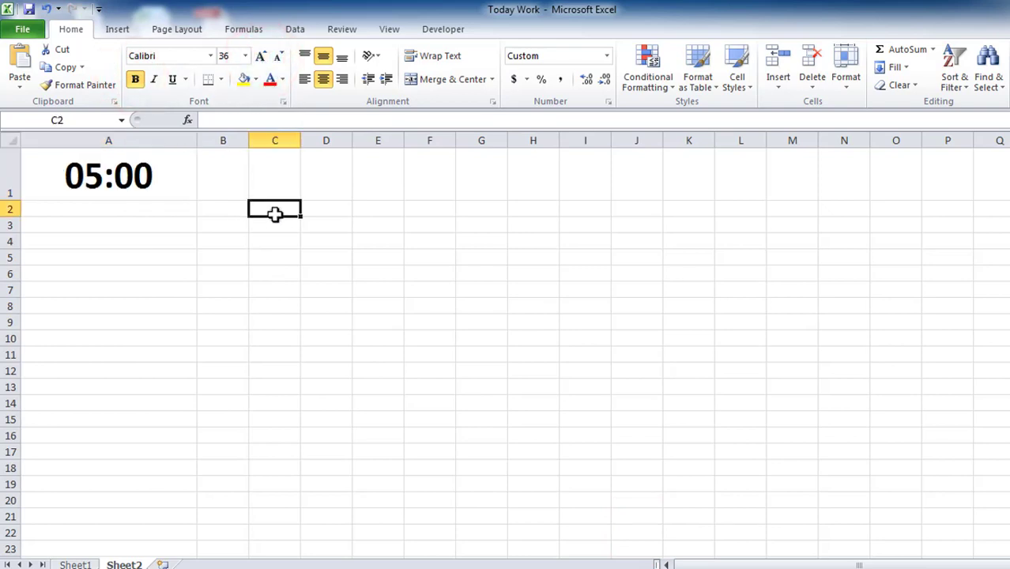
pyautogui.click(117, 29)
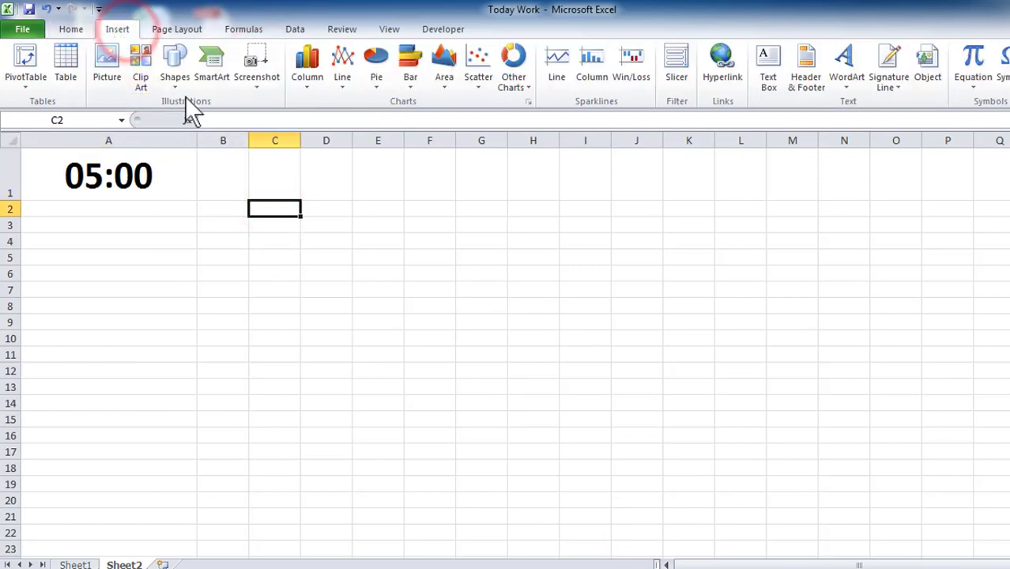
# Draw a black rounded rectangle beside A1 labelled 'Start Timer'.
pyautogui.click(176, 71)
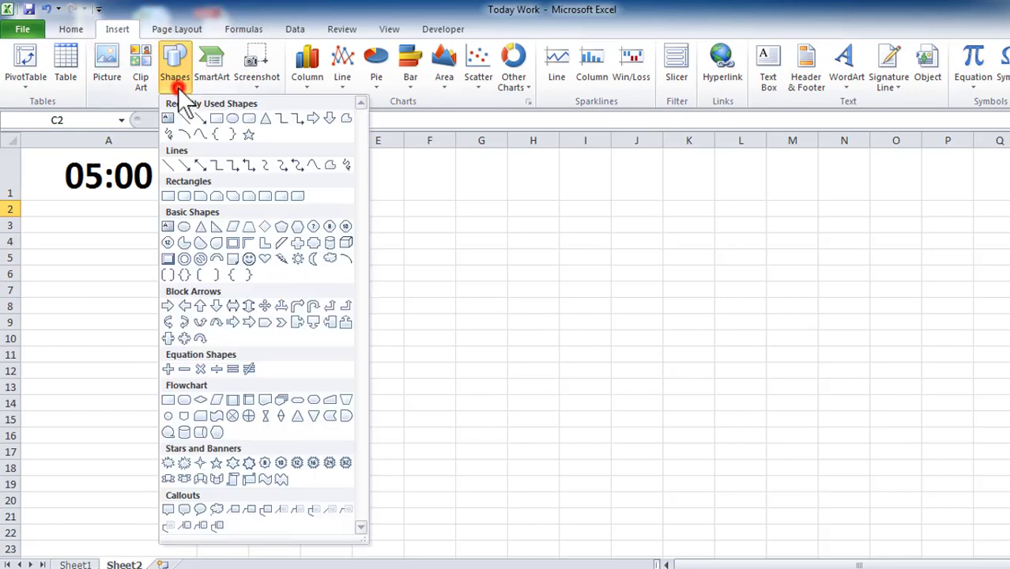
pyautogui.click(246, 120)
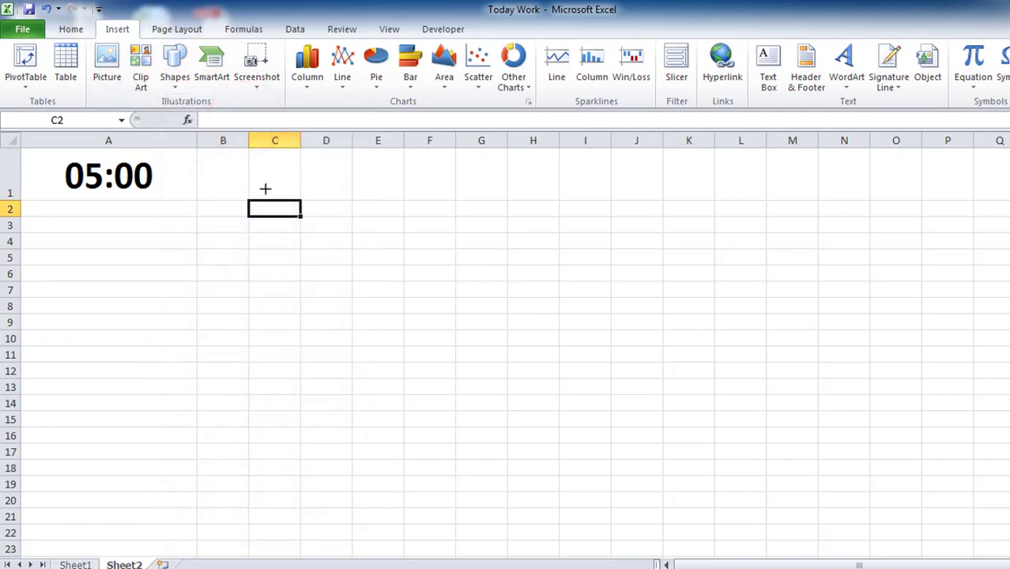
pyautogui.moveTo(282, 221); pyautogui.dragTo(428, 253)
pyautogui.click(227, 68)
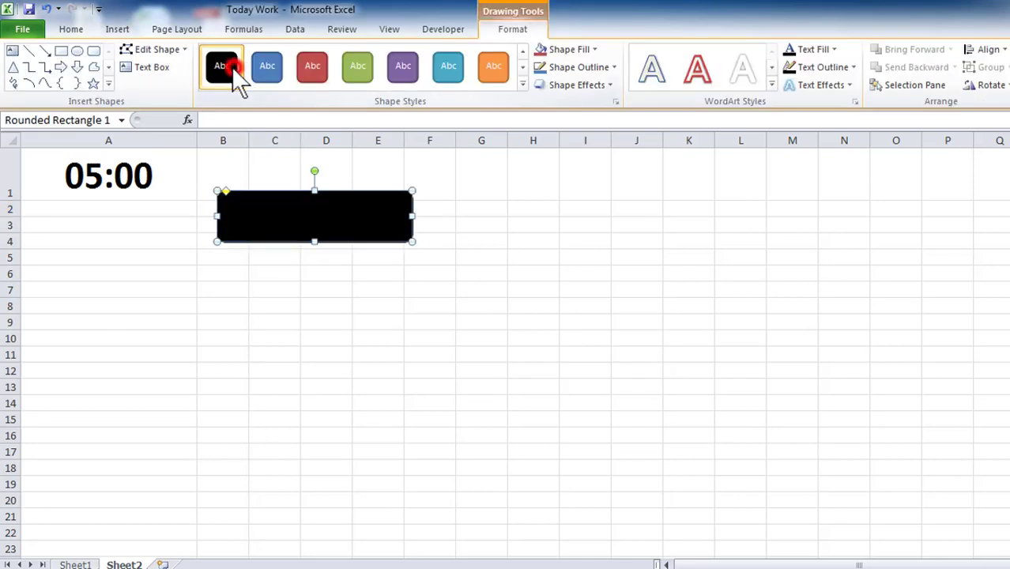
pyautogui.rightClick(284, 219)
pyautogui.click(348, 306)
pyautogui.write('Start Timer')
pyautogui.click(344, 289)
pyautogui.click(328, 232)
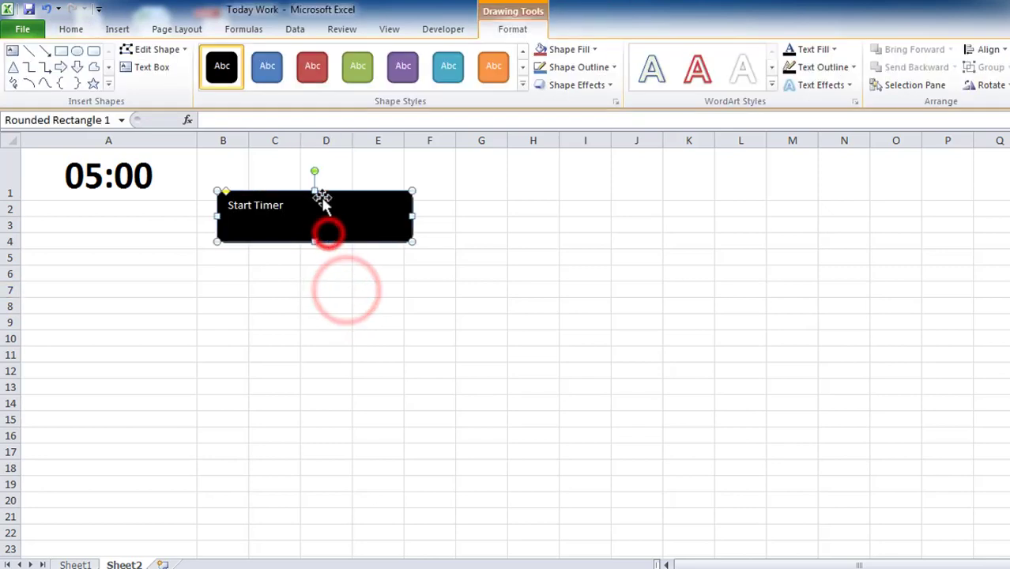
# Make the Start Timer label bold, size 24, centred horizontally and vertically.
pyautogui.click(77, 29)
pyautogui.click(261, 56)
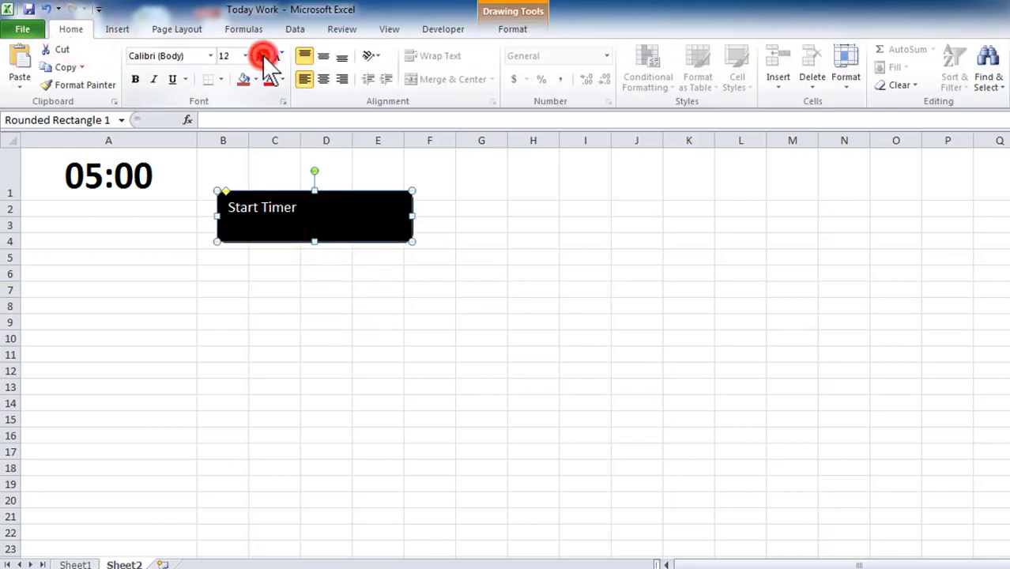
pyautogui.click(261, 56)
pyautogui.click(262, 55)
pyautogui.click(262, 56)
pyautogui.click(261, 56)
pyautogui.click(282, 60)
pyautogui.click(281, 60)
pyautogui.click(144, 84)
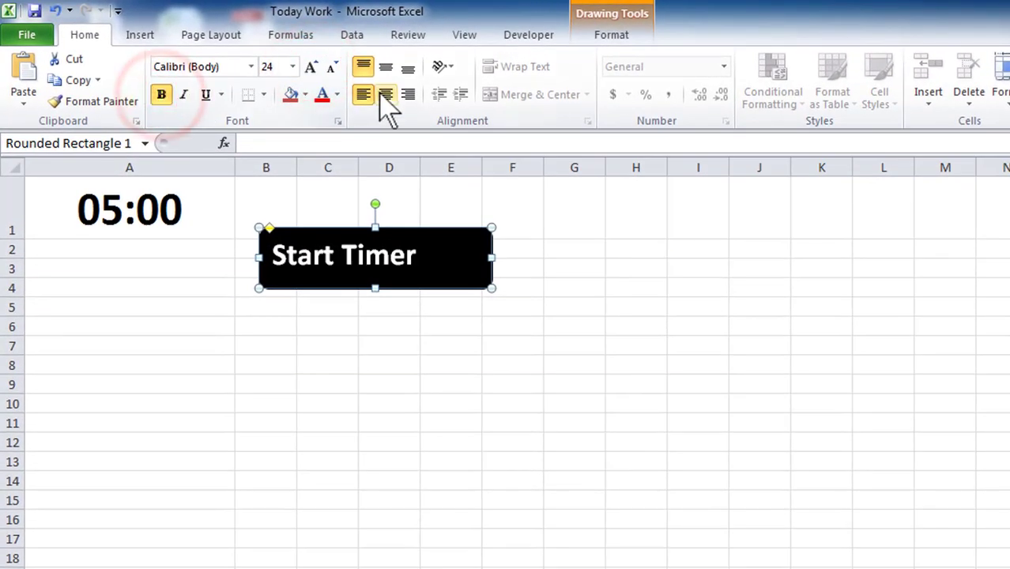
pyautogui.click(385, 95)
pyautogui.click(385, 67)
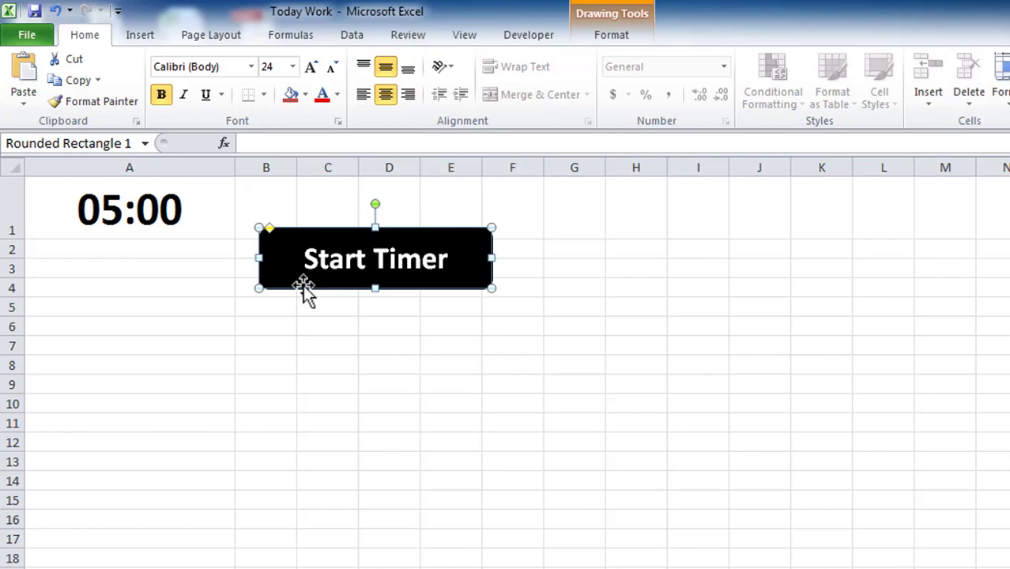
# Copy the Start Timer button below it and relabel the copies 'Stop Timer' and 'Reset Timer'.
pyautogui.moveTo(305, 285); pyautogui.dragTo(295, 444)
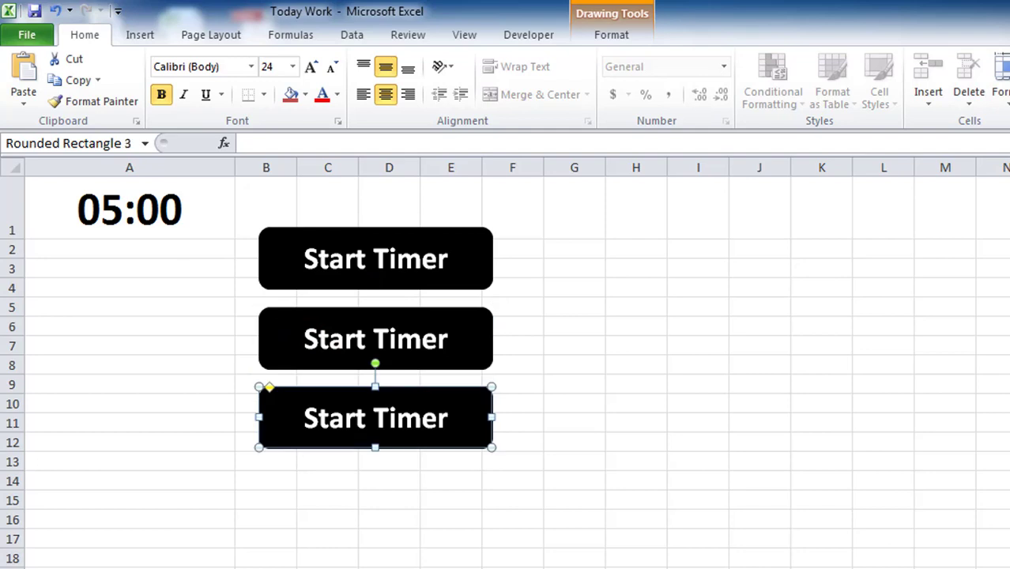
pyautogui.moveTo(367, 340); pyautogui.dragTo(314, 356)
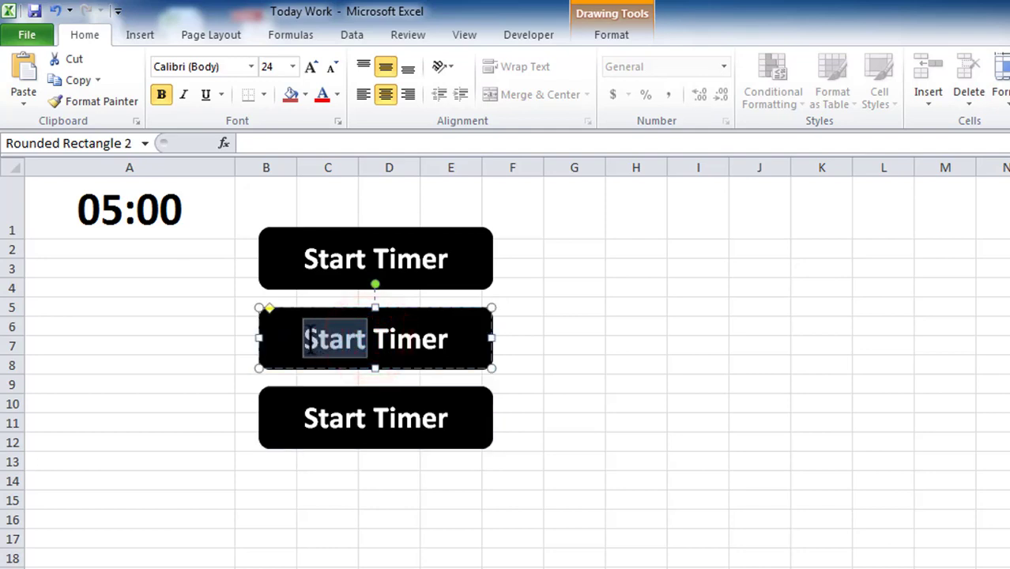
pyautogui.write('Stop')
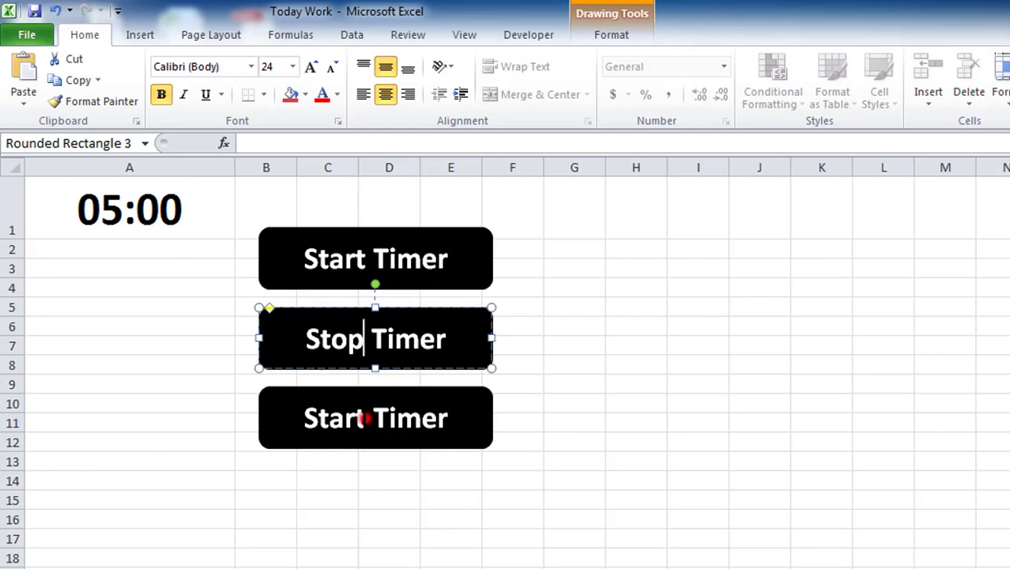
pyautogui.moveTo(366, 419); pyautogui.dragTo(305, 419)
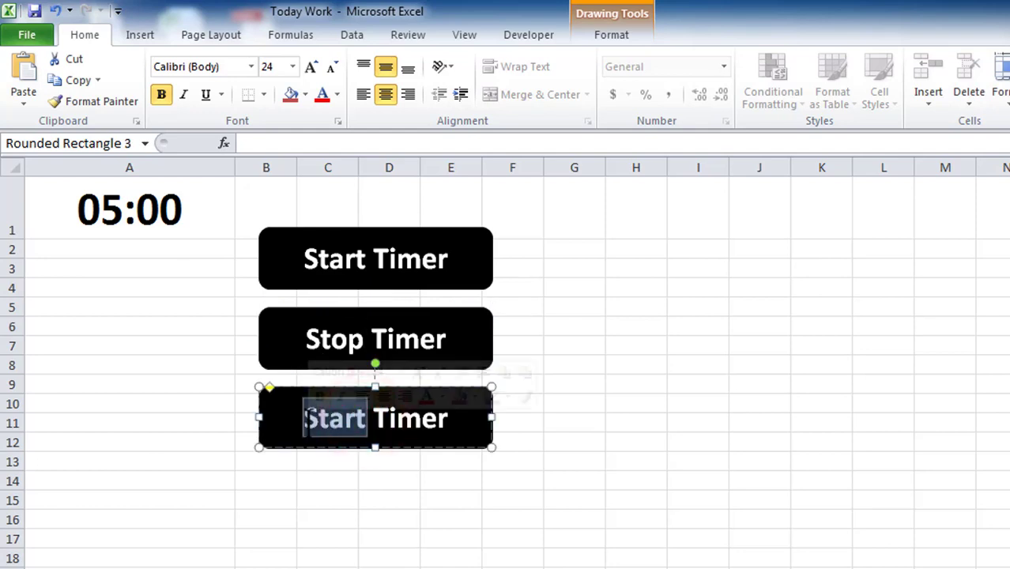
pyautogui.write('Re')
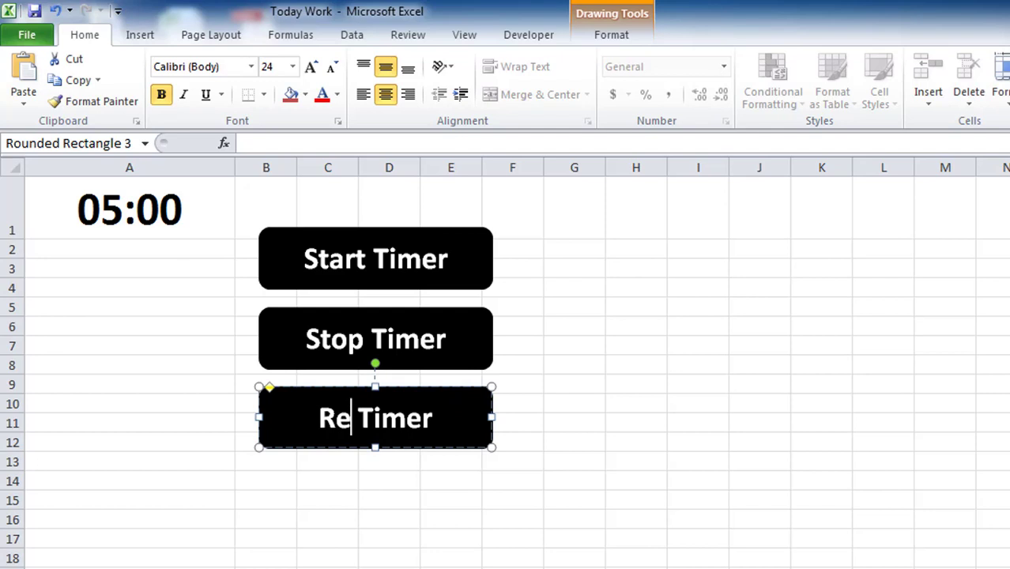
pyautogui.write('set')
pyautogui.click(411, 484)
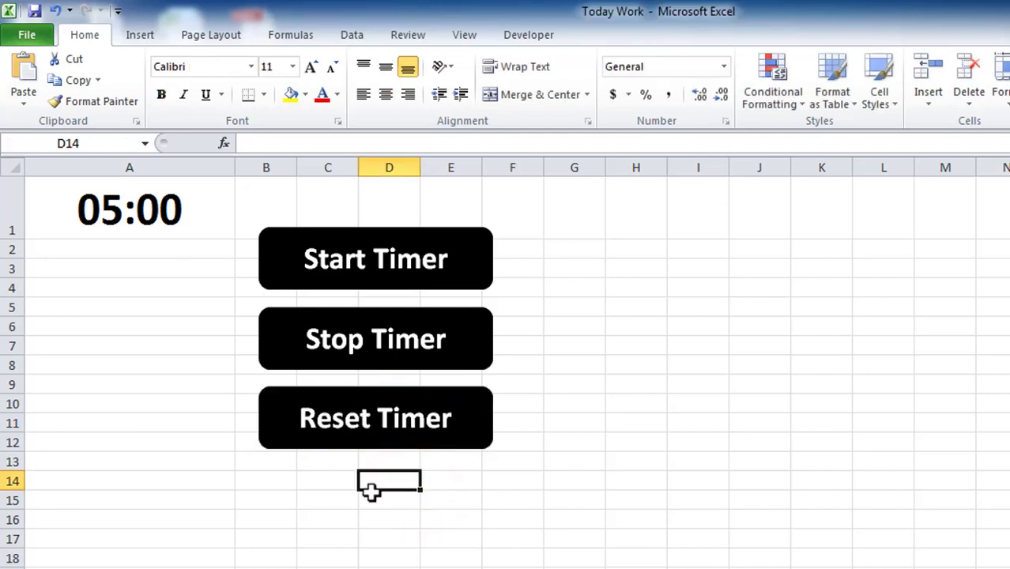
pyautogui.click(575, 306)
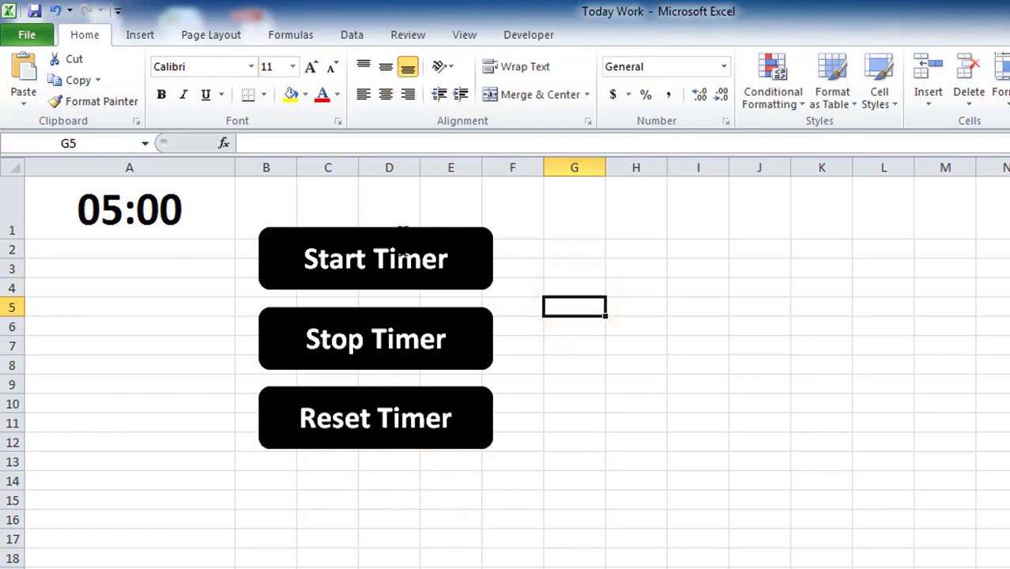
# Assign the timer macro to the Start Timer button.
pyautogui.rightClick(393, 232)
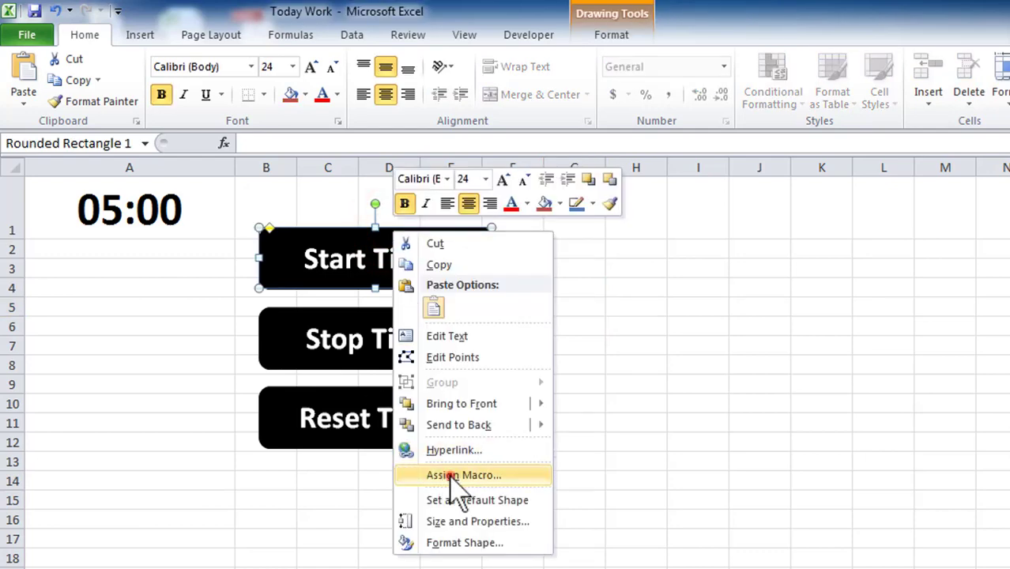
pyautogui.click(452, 475)
pyautogui.moveTo(443, 298); pyautogui.dragTo(709, 277)
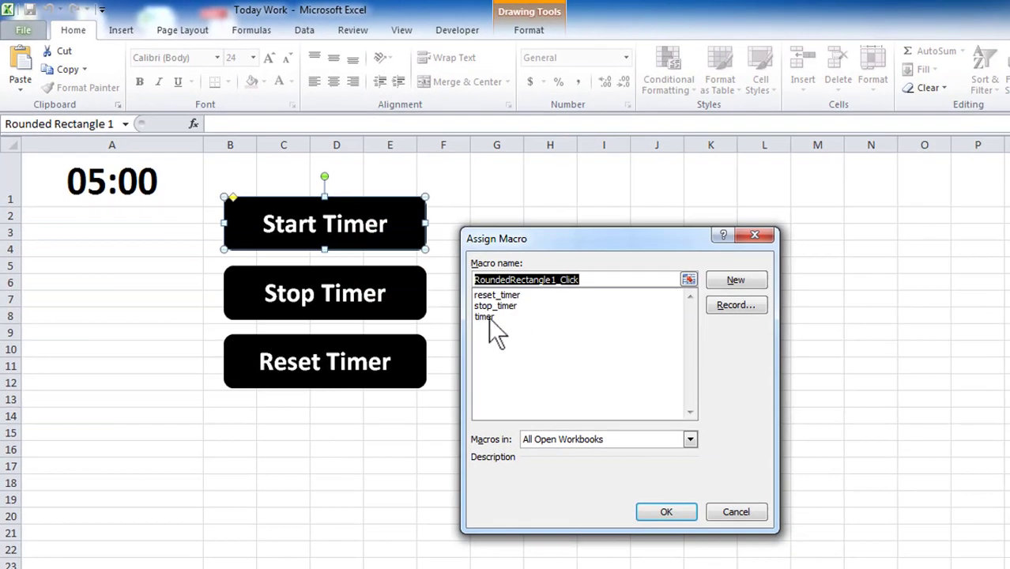
pyautogui.click(487, 316)
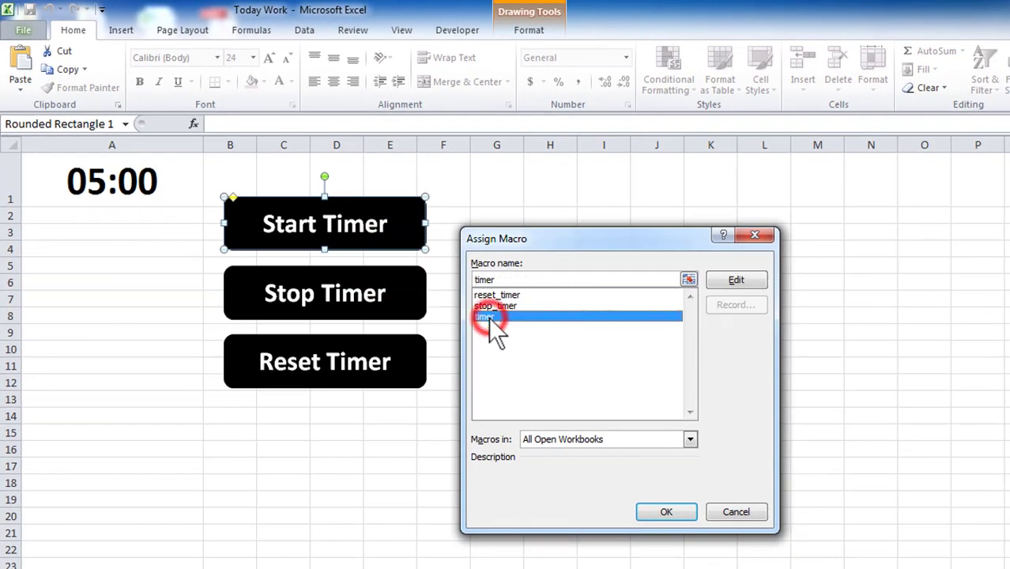
pyautogui.click(650, 510)
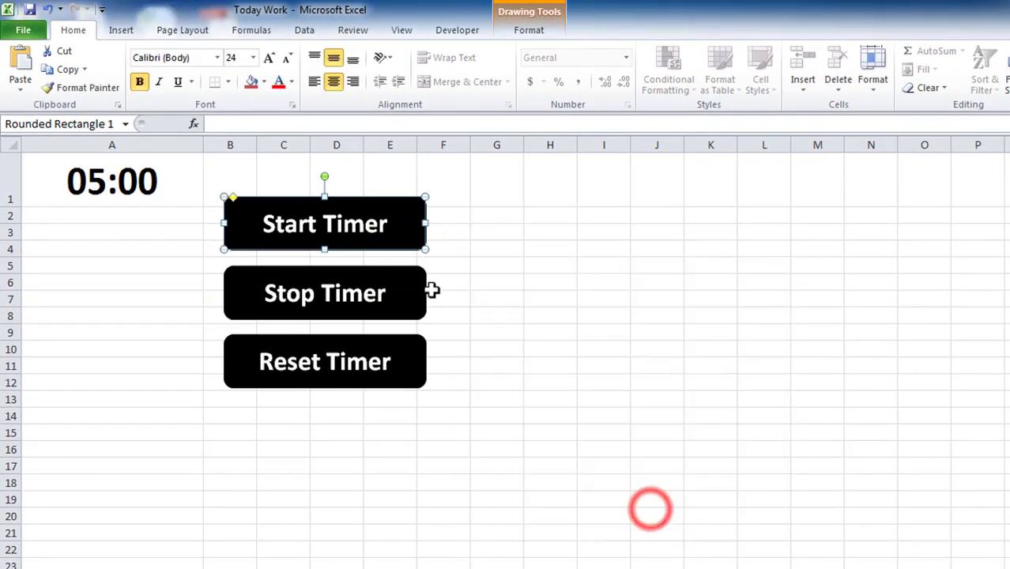
# Assign the stop_timer macro to the Stop Timer button.
pyautogui.rightClick(413, 269)
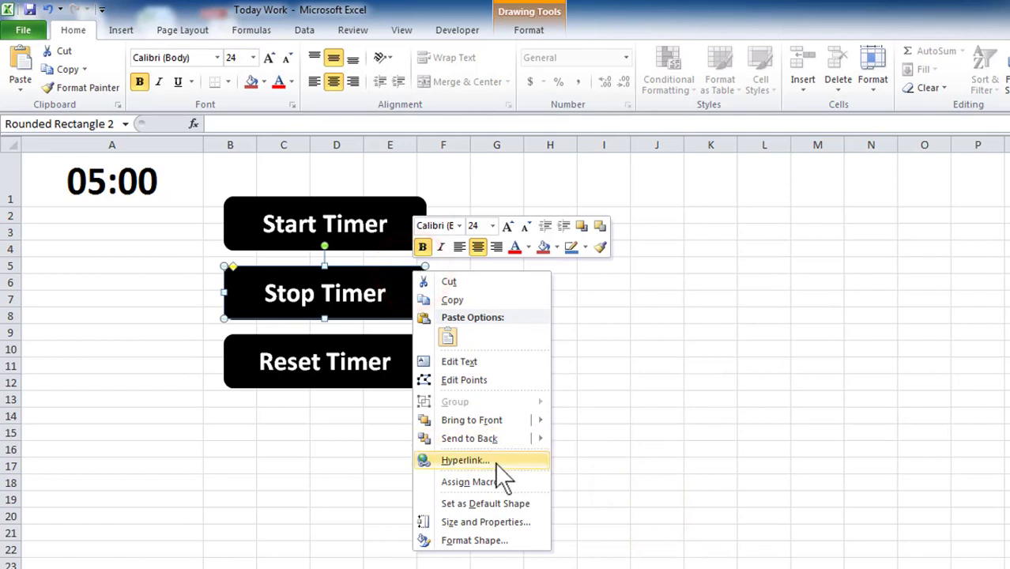
pyautogui.click(496, 480)
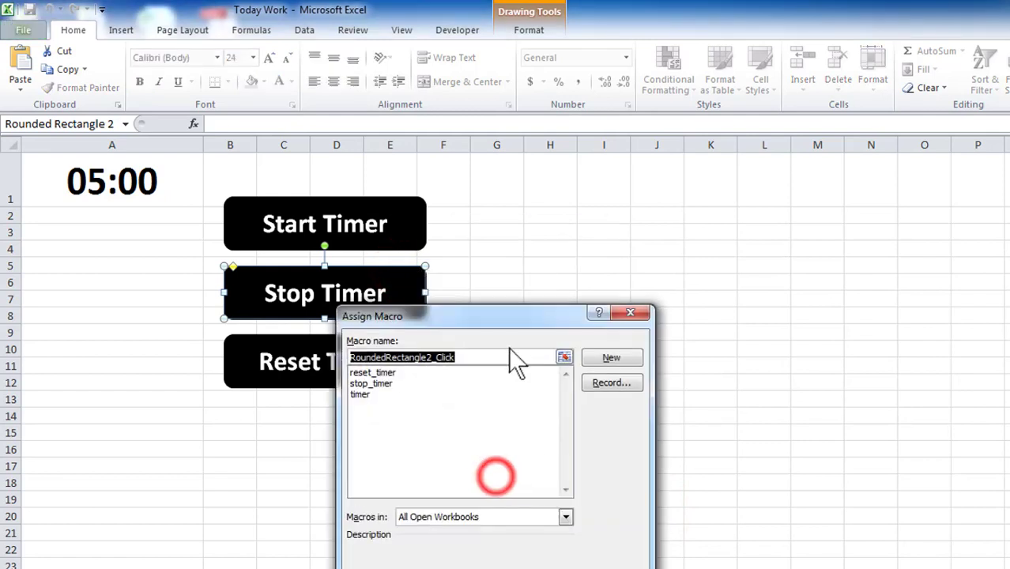
pyautogui.click(377, 384)
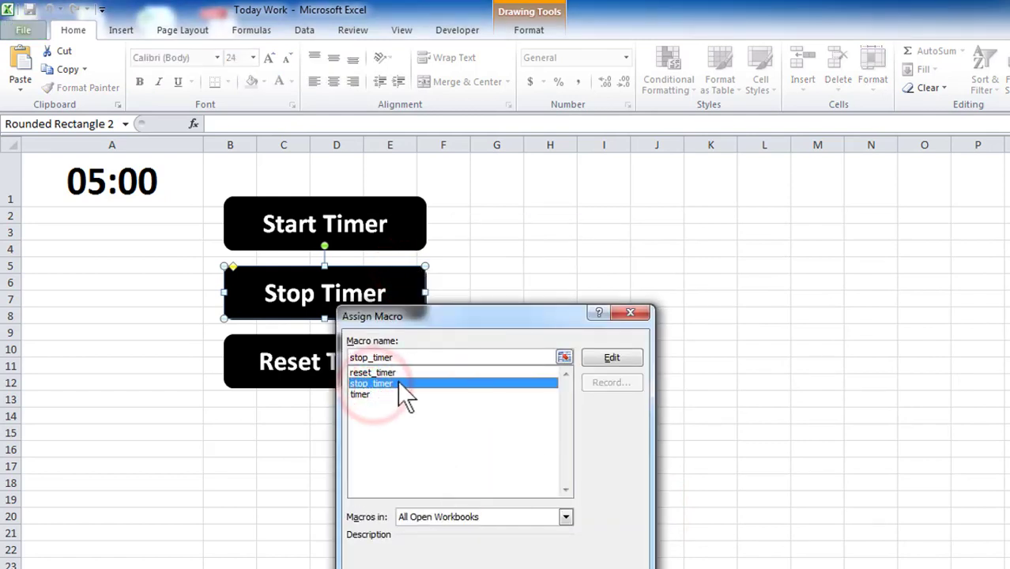
pyautogui.click(537, 562)
# Assign the reset_timer macro to the Reset Timer button.
pyautogui.click(395, 348)
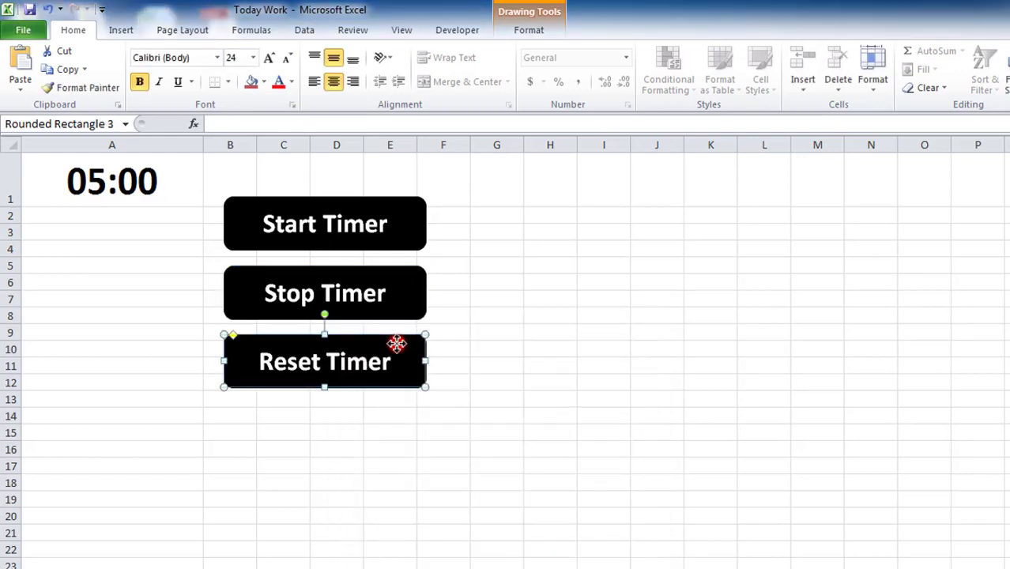
pyautogui.rightClick(396, 344)
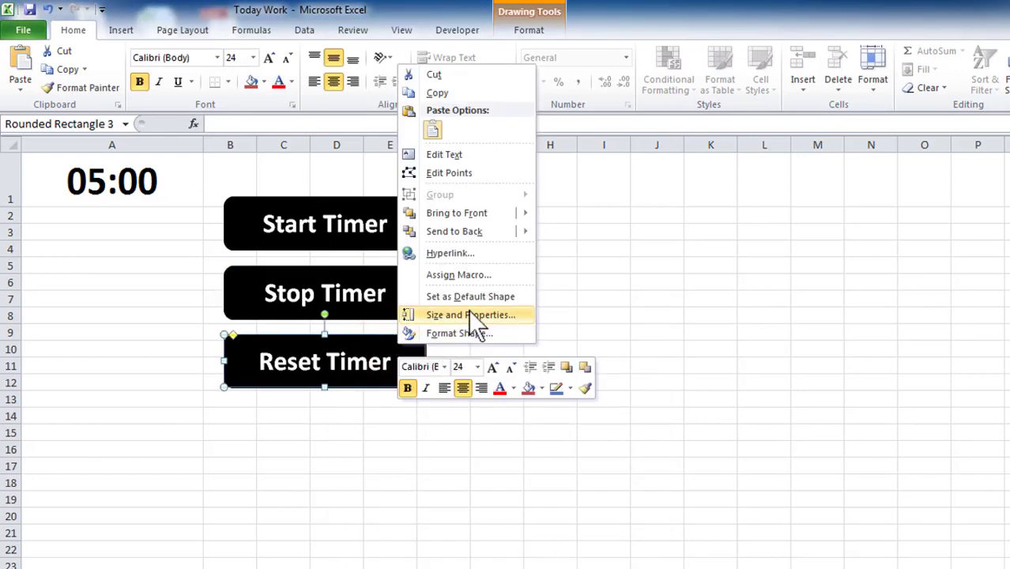
pyautogui.click(458, 277)
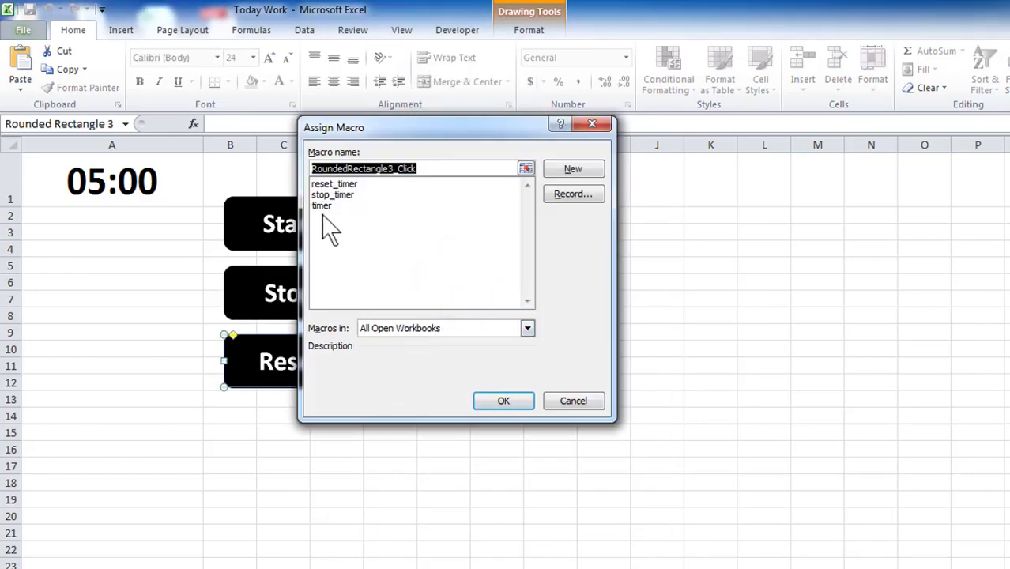
pyautogui.click(338, 183)
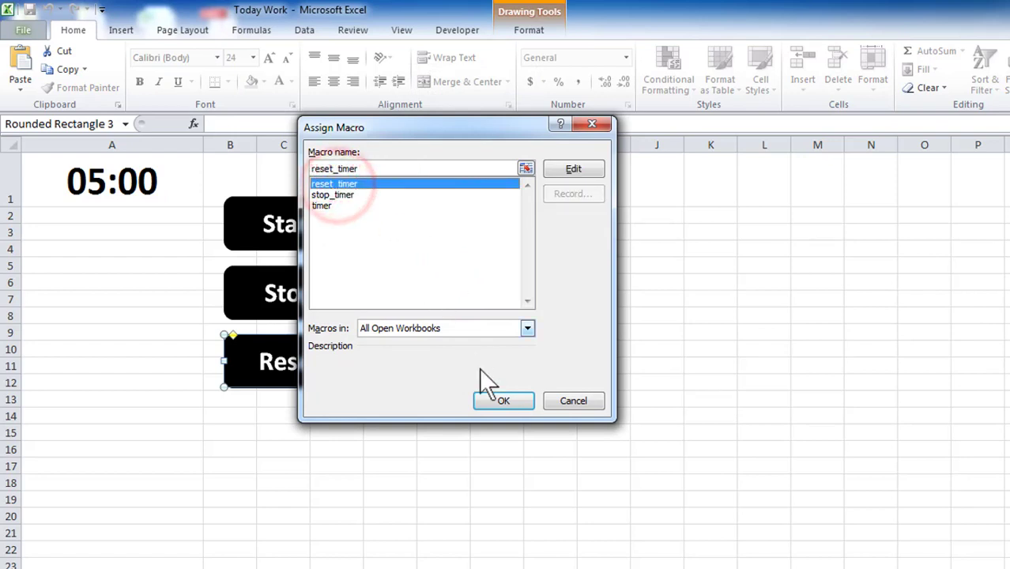
pyautogui.click(504, 402)
# Test the buttons by starting the countdown from 05:00 and resetting it twice.
pyautogui.click(482, 414)
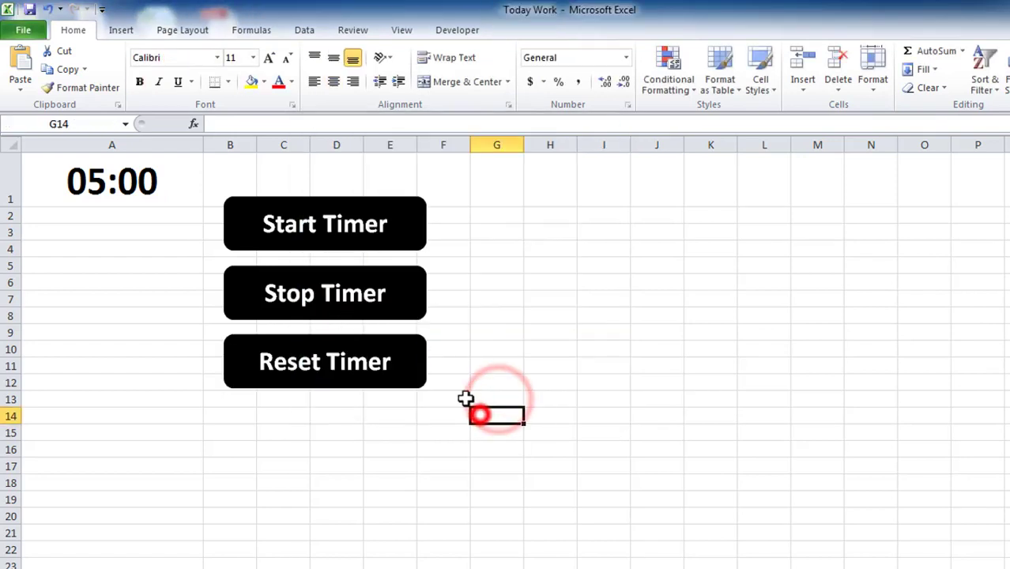
pyautogui.click(307, 227)
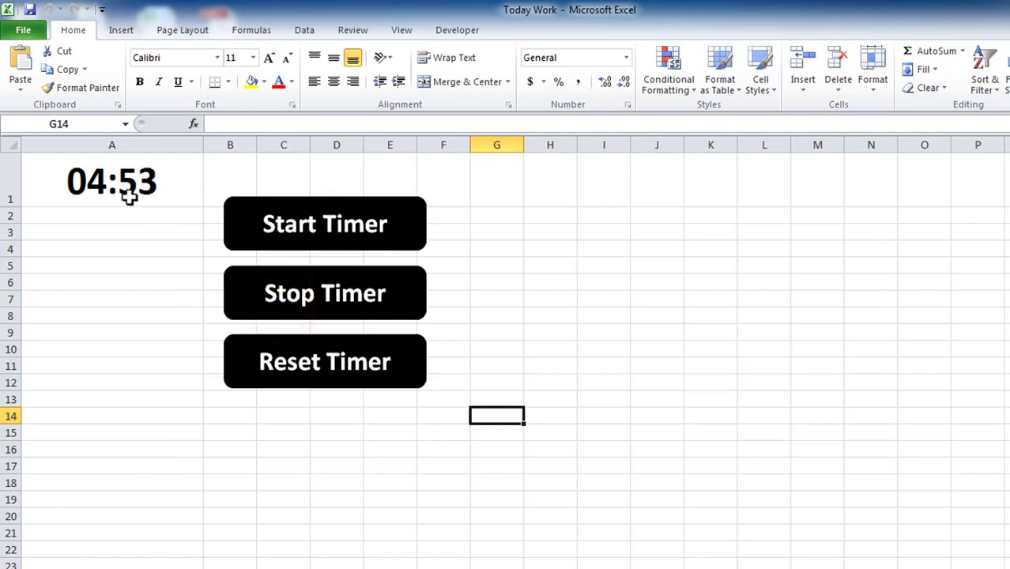
pyautogui.click(300, 386)
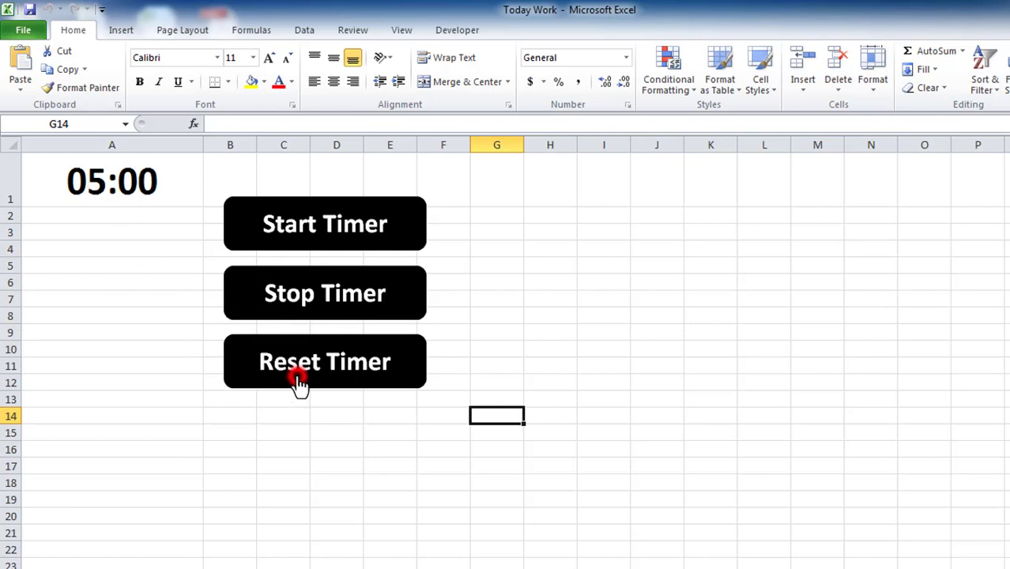
pyautogui.click(299, 247)
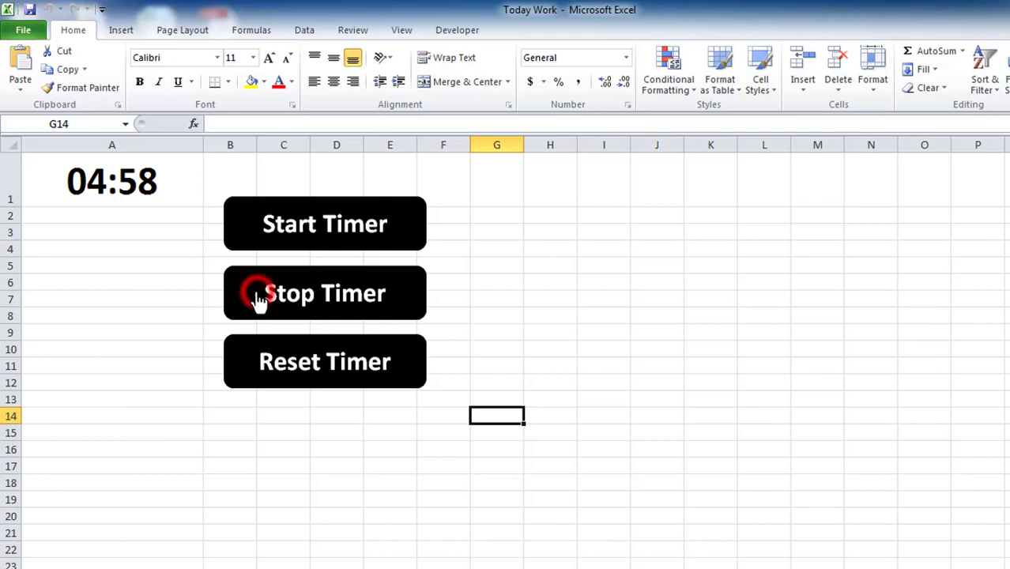
pyautogui.click(267, 365)
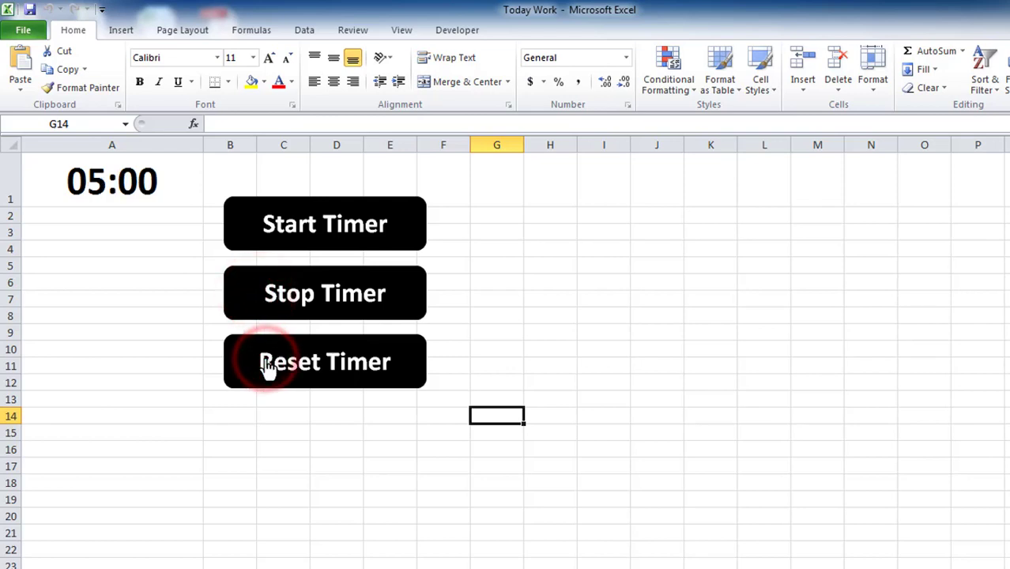
# Check that Reset Timer is linked to reset_timer, then close the Assign Macro dialog.
pyautogui.rightClick(395, 348)
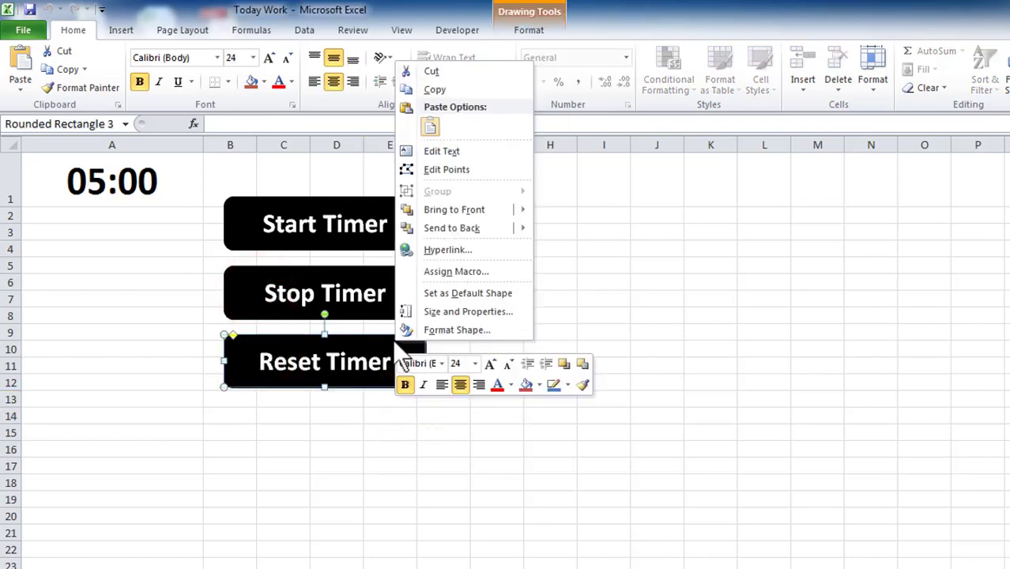
pyautogui.click(473, 272)
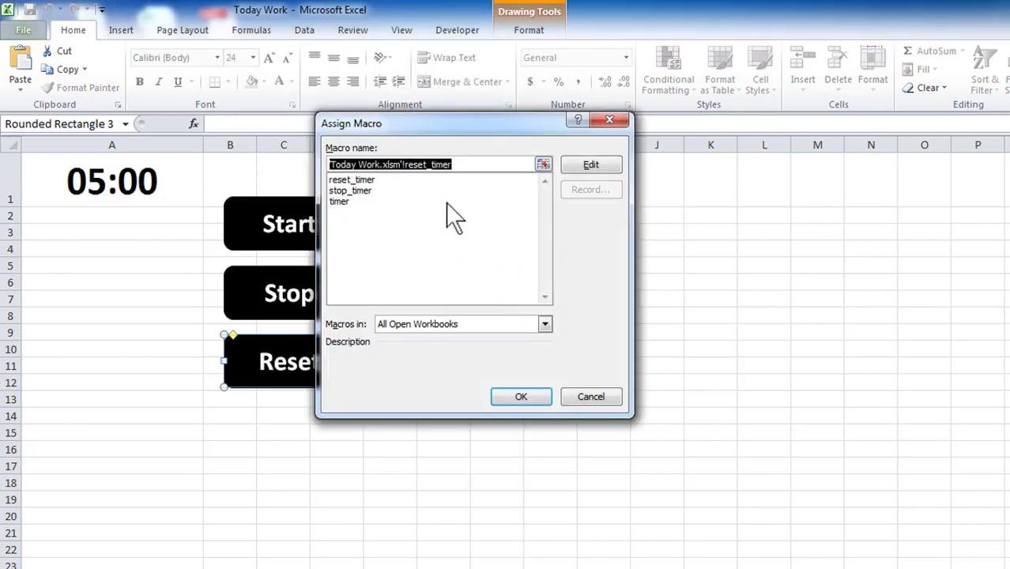
pyautogui.moveTo(538, 124); pyautogui.dragTo(649, 244)
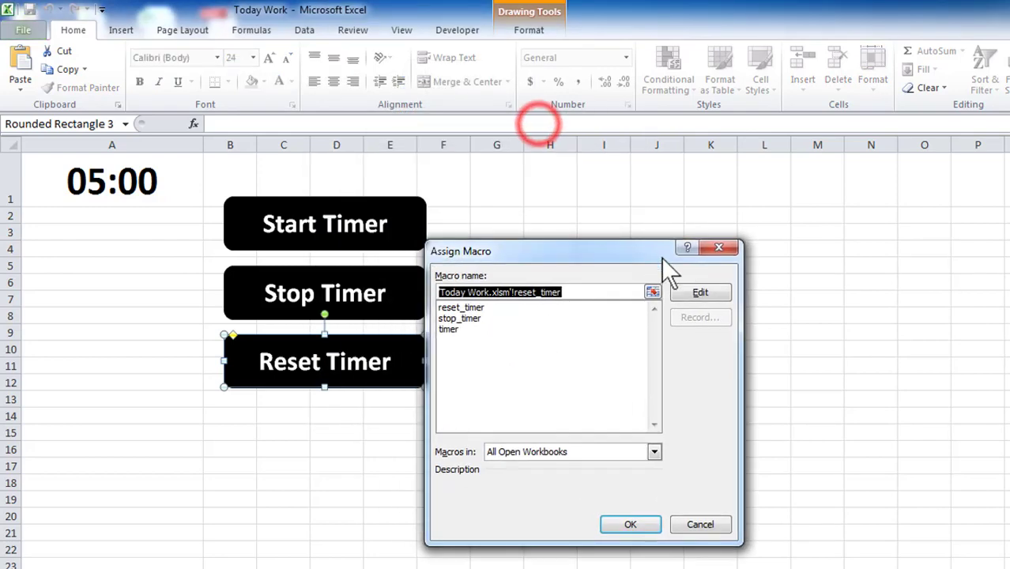
pyautogui.click(710, 249)
pyautogui.click(541, 263)
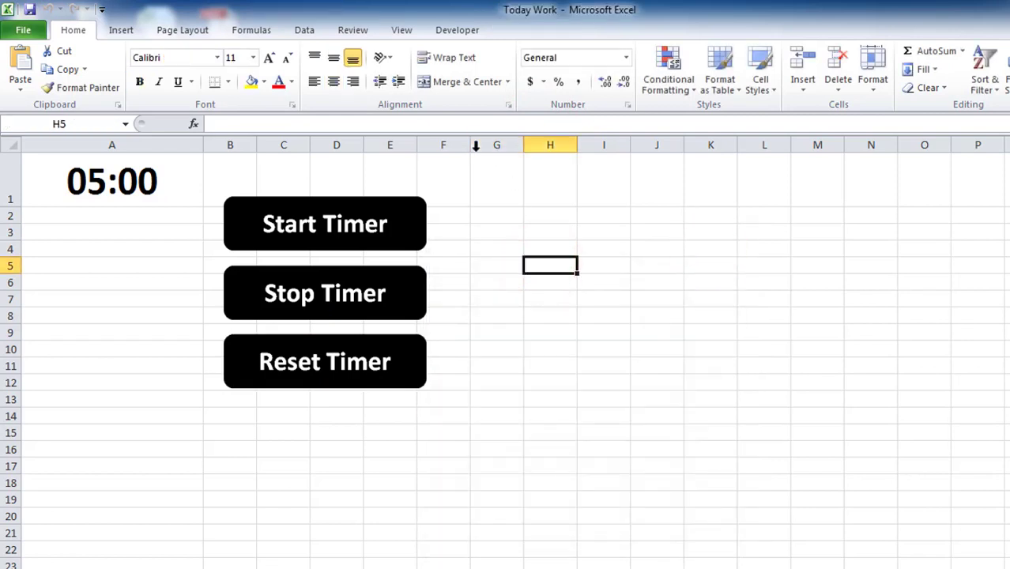
# Tick Developer in Customize the Ribbon, confirm, and return to the Developer tab.
pyautogui.click(456, 33)
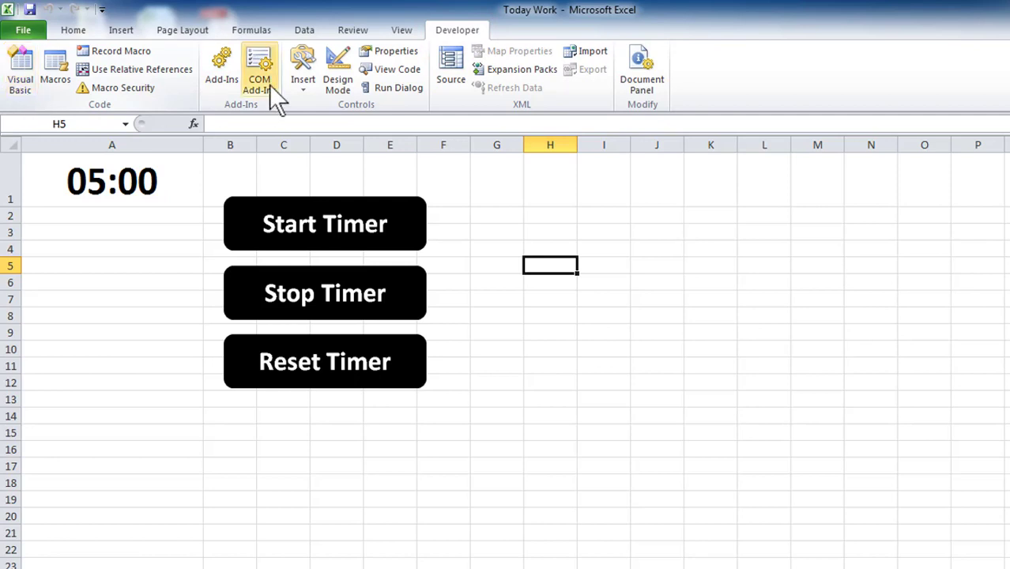
pyautogui.click(404, 35)
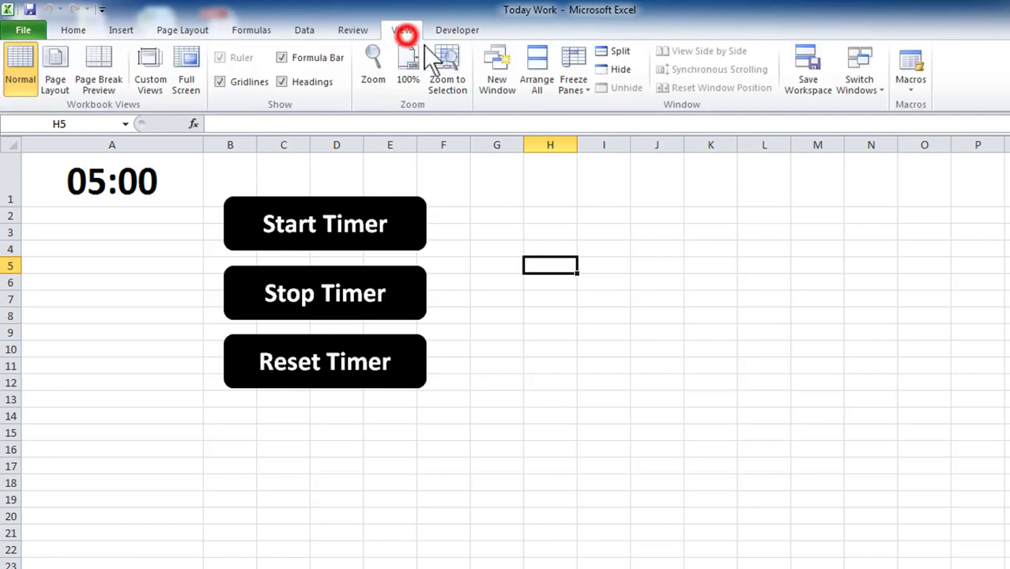
pyautogui.rightClick(601, 102)
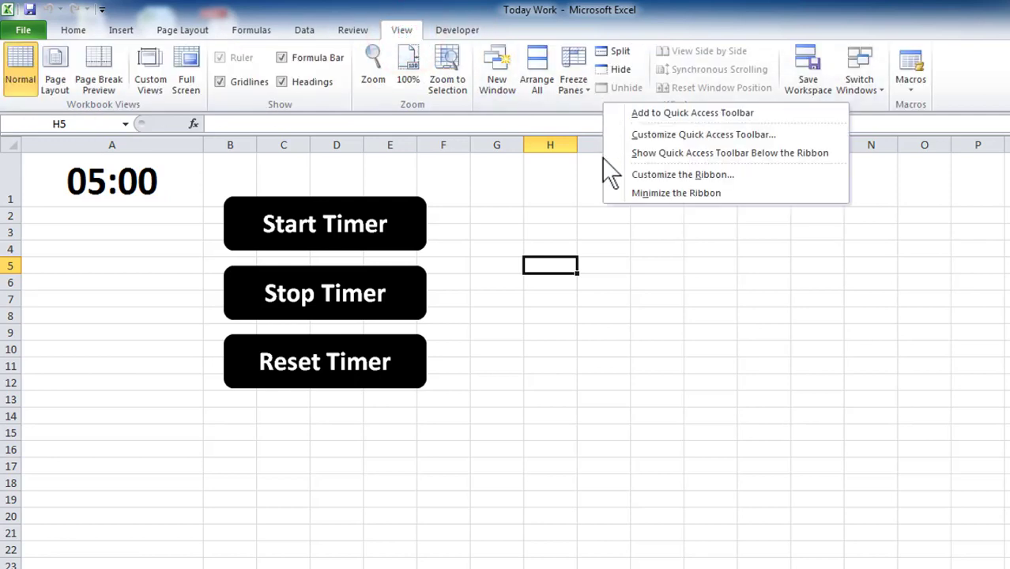
pyautogui.click(677, 175)
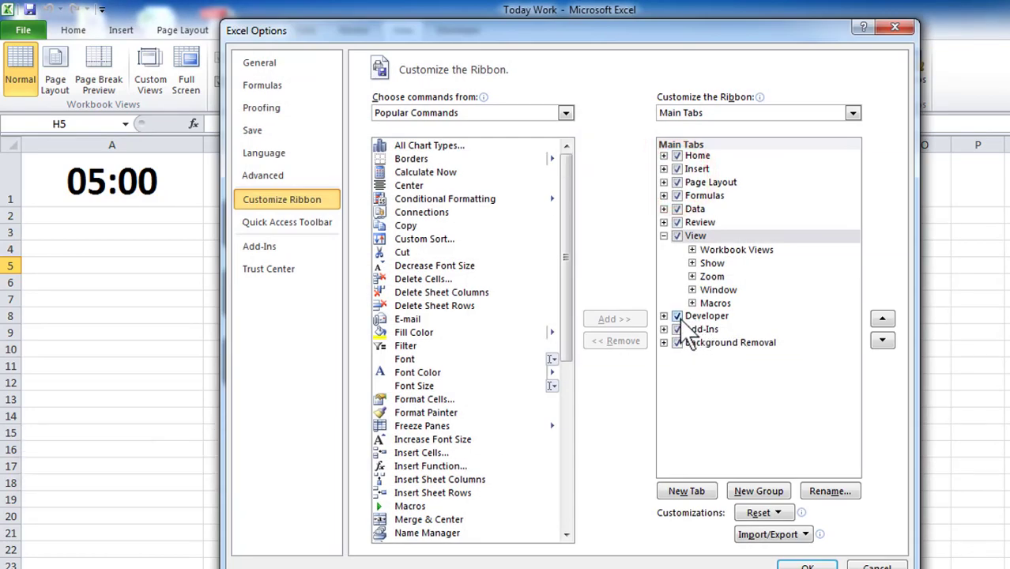
pyautogui.click(812, 564)
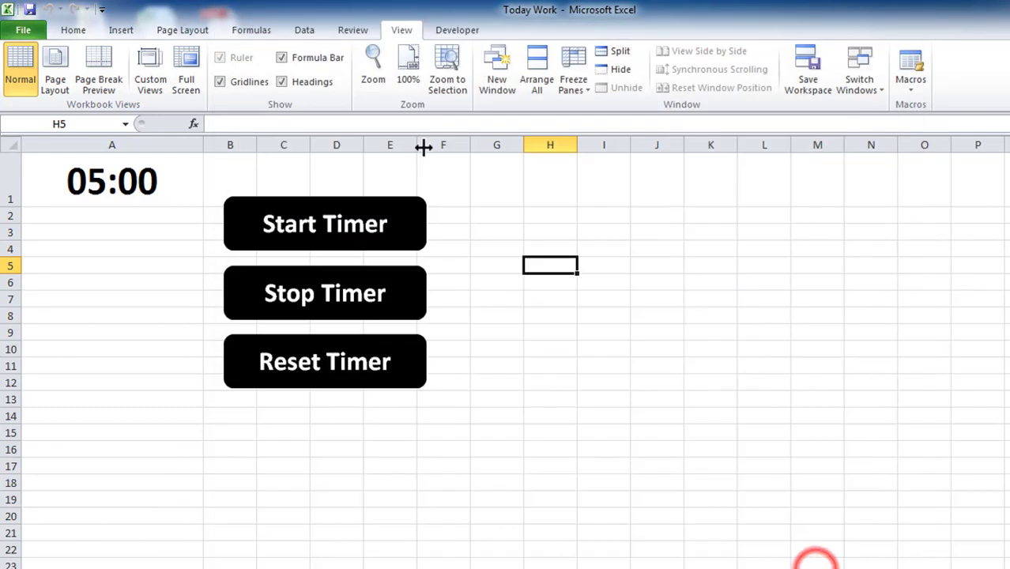
pyautogui.click(452, 30)
pyautogui.click(496, 365)
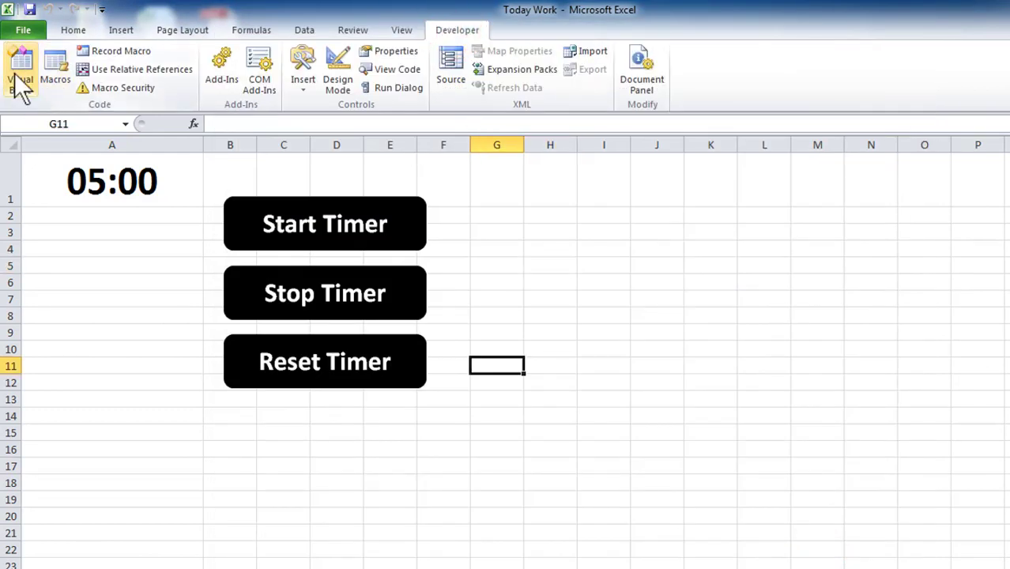
# Open Visual Basic on Module1 and highlight the timer, stop_timer and reset_timer procedures in turn.
pyautogui.click(22, 78)
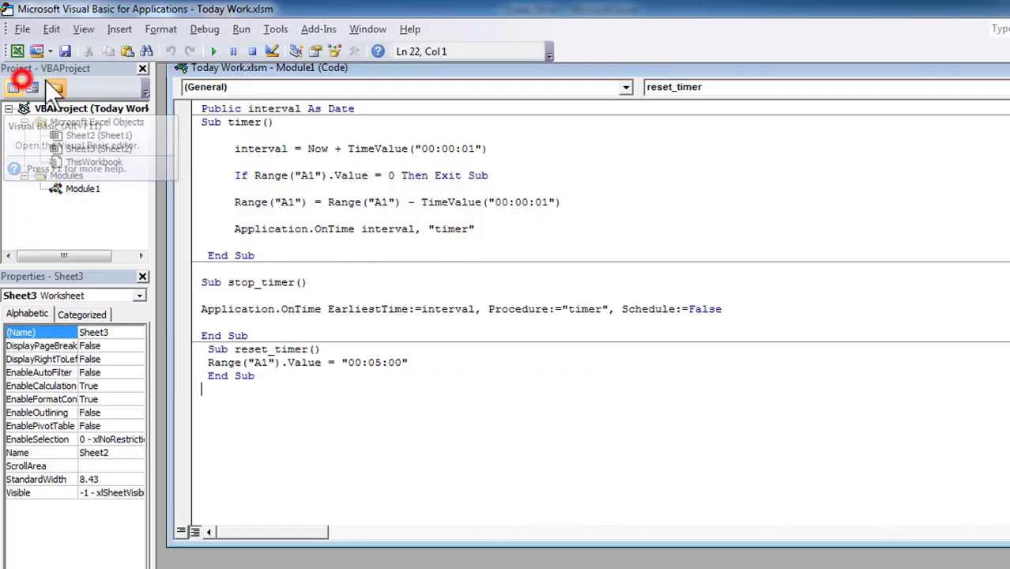
pyautogui.click(365, 72)
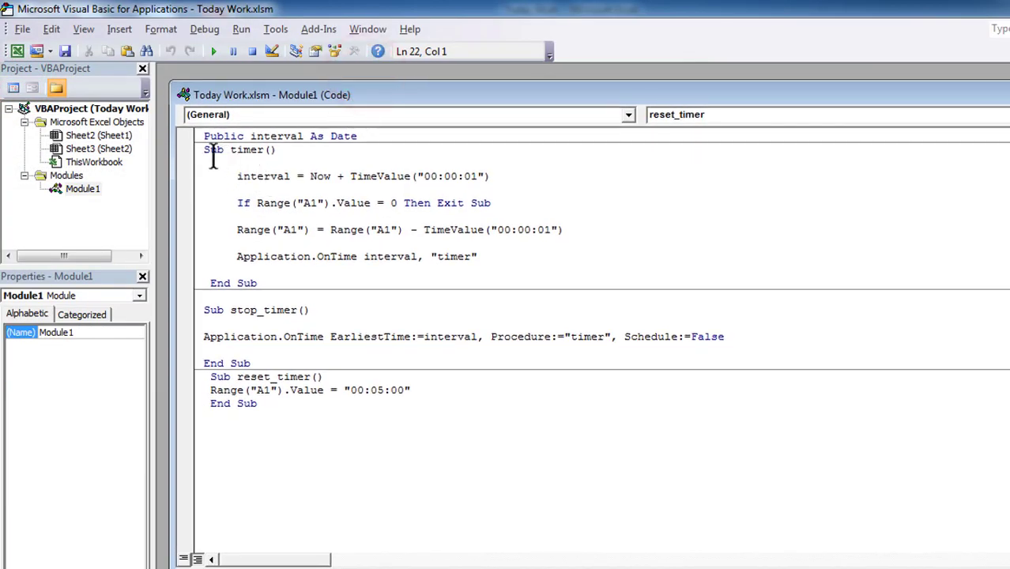
pyautogui.moveTo(204, 151); pyautogui.dragTo(441, 278)
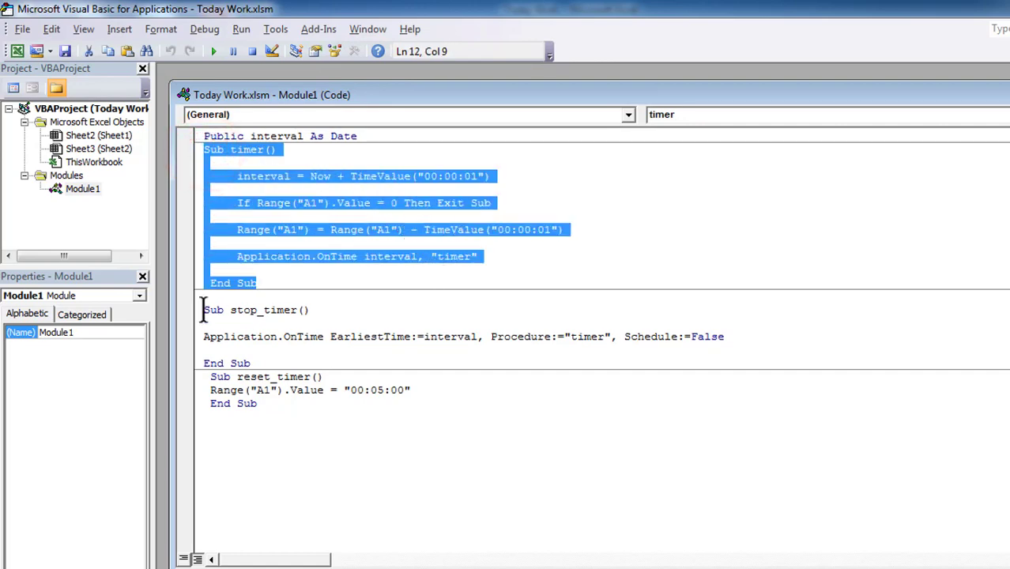
pyautogui.moveTo(202, 309); pyautogui.dragTo(371, 357)
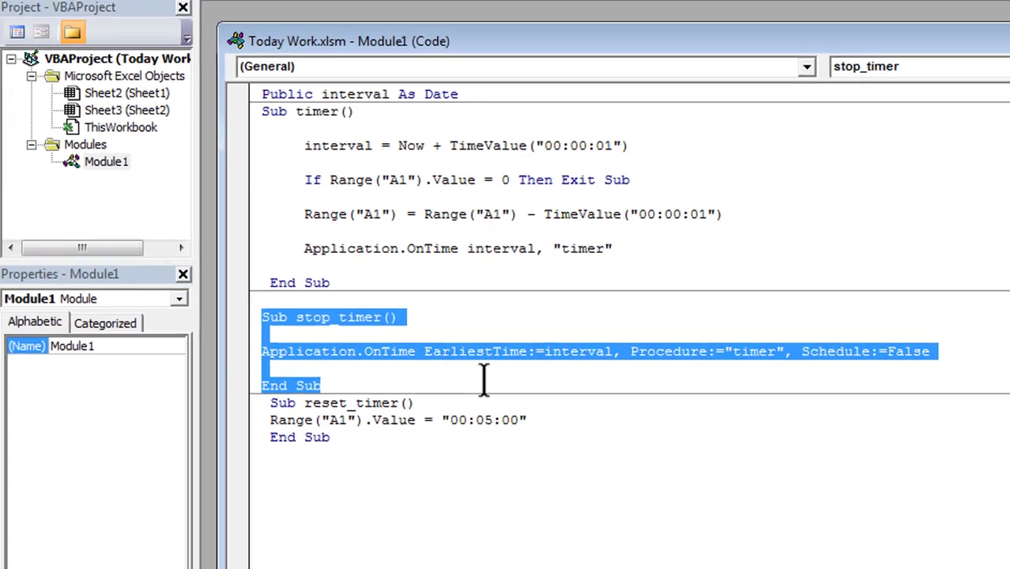
pyautogui.moveTo(215, 381); pyautogui.dragTo(311, 408)
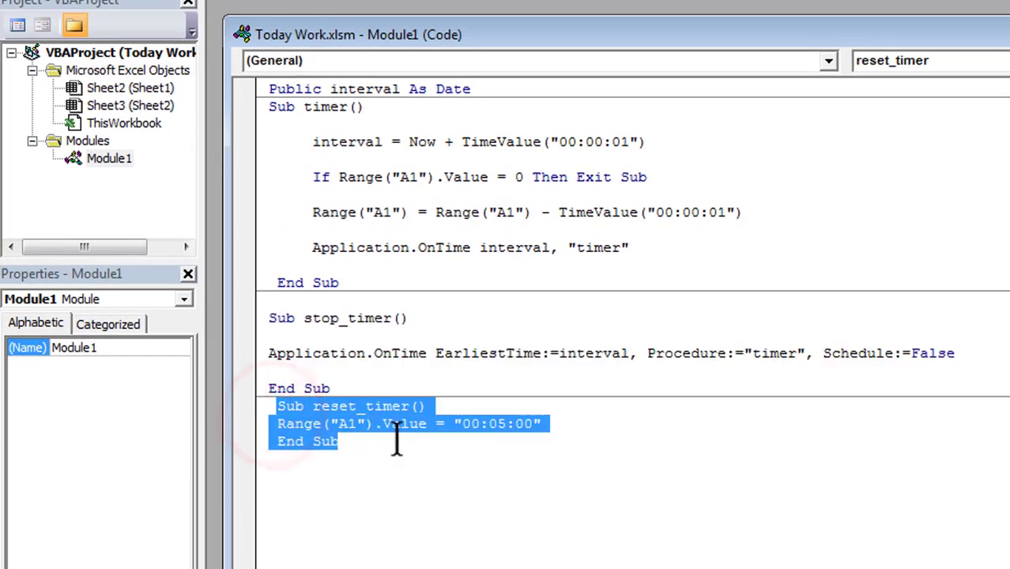
pyautogui.click(446, 472)
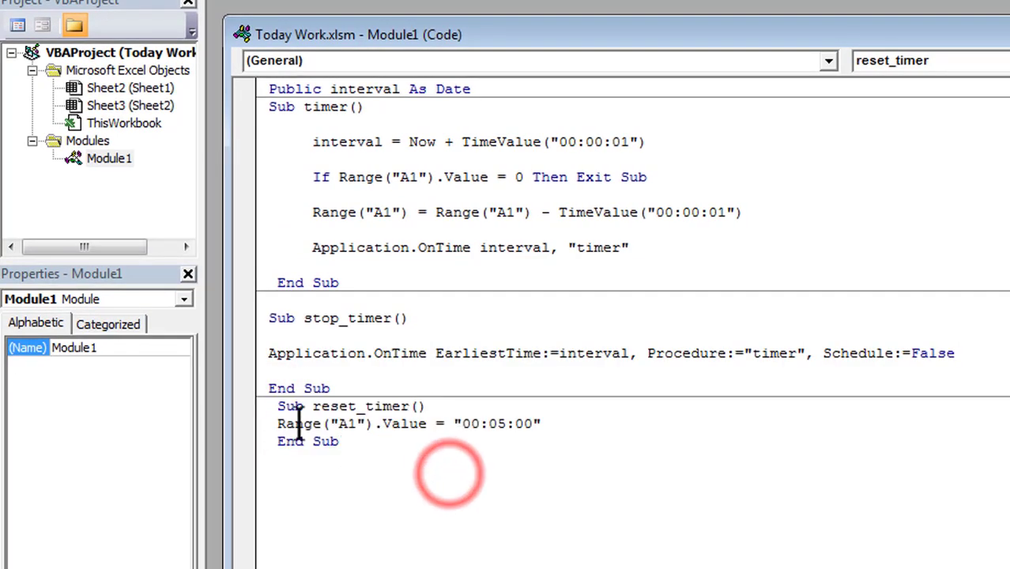
pyautogui.click(494, 477)
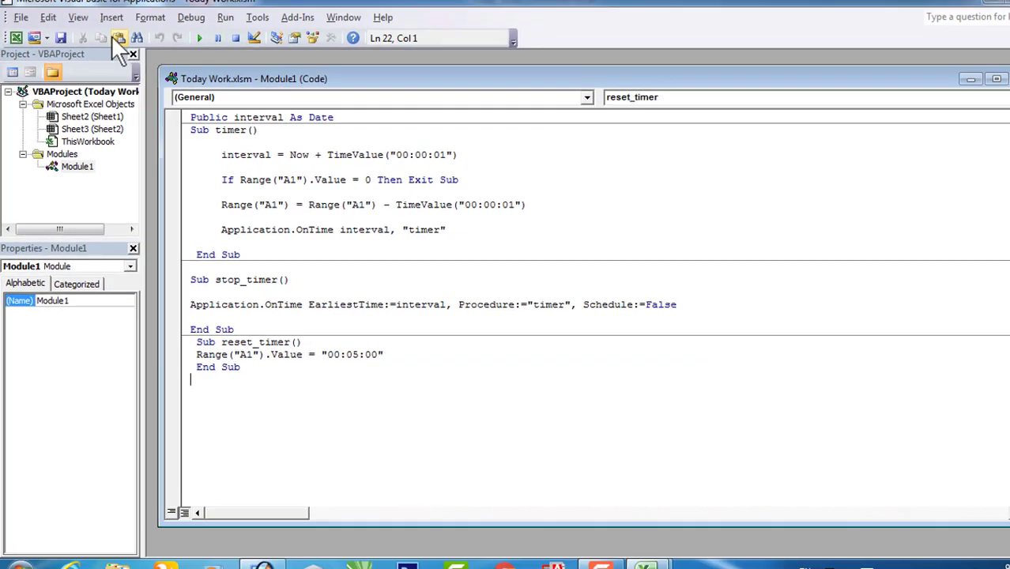
# Insert a new Module2 and copy all of Module1's code.
pyautogui.click(106, 25)
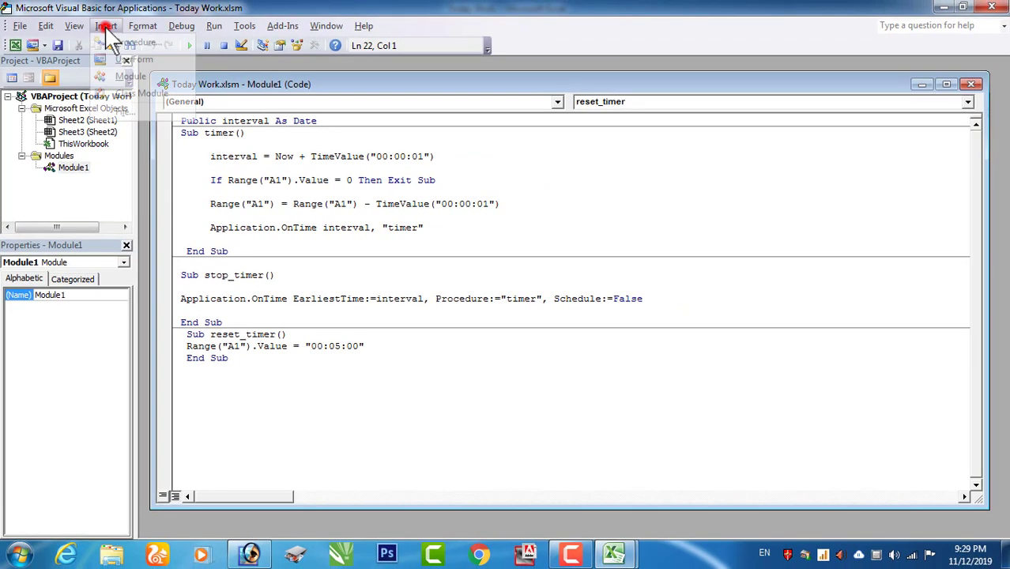
pyautogui.click(142, 76)
pyautogui.moveTo(405, 103); pyautogui.dragTo(509, 162)
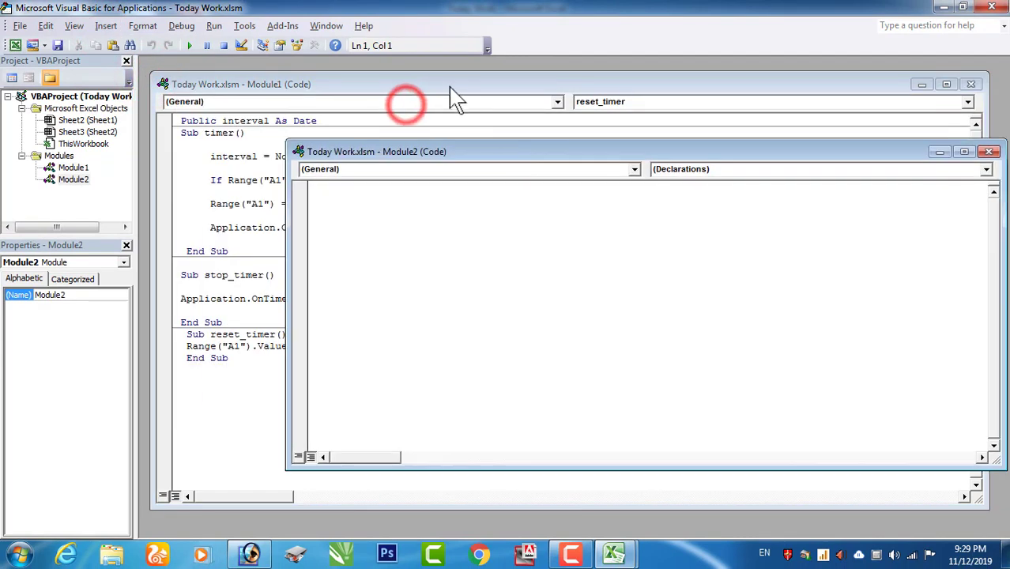
pyautogui.click(448, 86)
pyautogui.moveTo(276, 368)
pyautogui.mouseDown()
pyautogui.moveTo(211, 328)
pyautogui.moveTo(181, 120)
pyautogui.mouseUp()
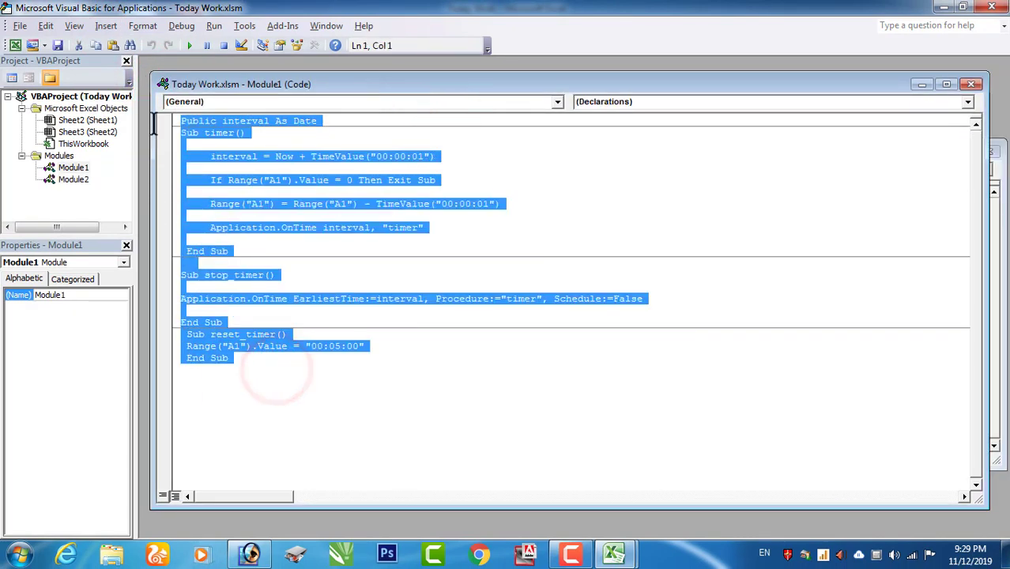
pyautogui.rightClick(240, 159)
pyautogui.click(267, 180)
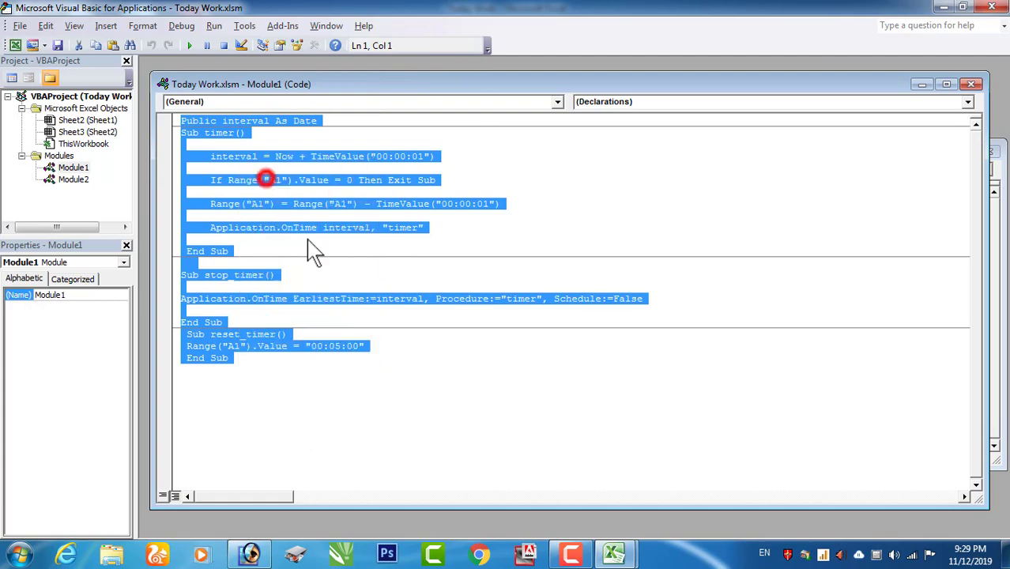
# Paste the copied timer code into Module2, then shrink the editor to reveal the sheet.
pyautogui.moveTo(355, 86); pyautogui.dragTo(343, 210)
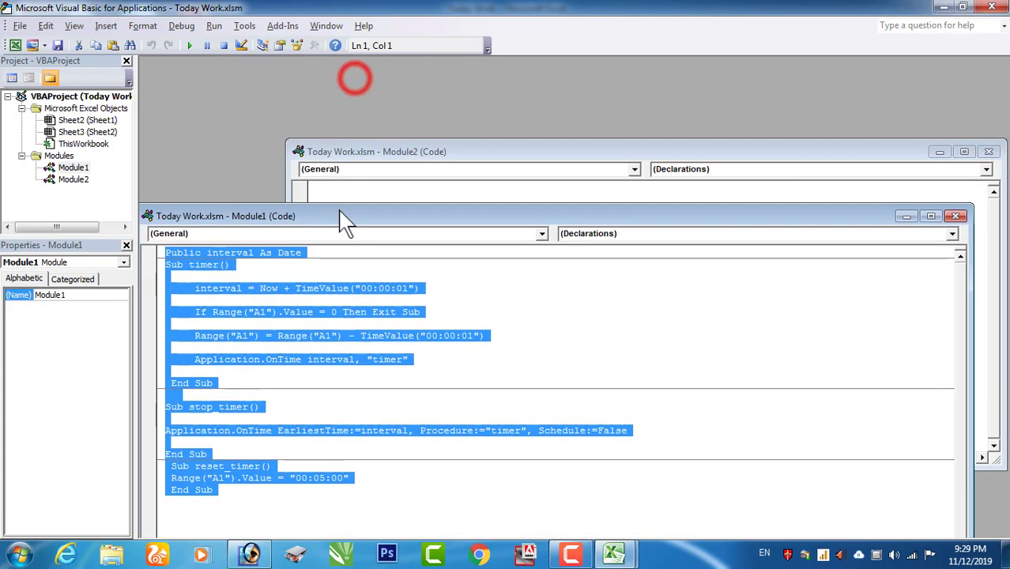
pyautogui.doubleClick(467, 149)
pyautogui.rightClick(288, 126)
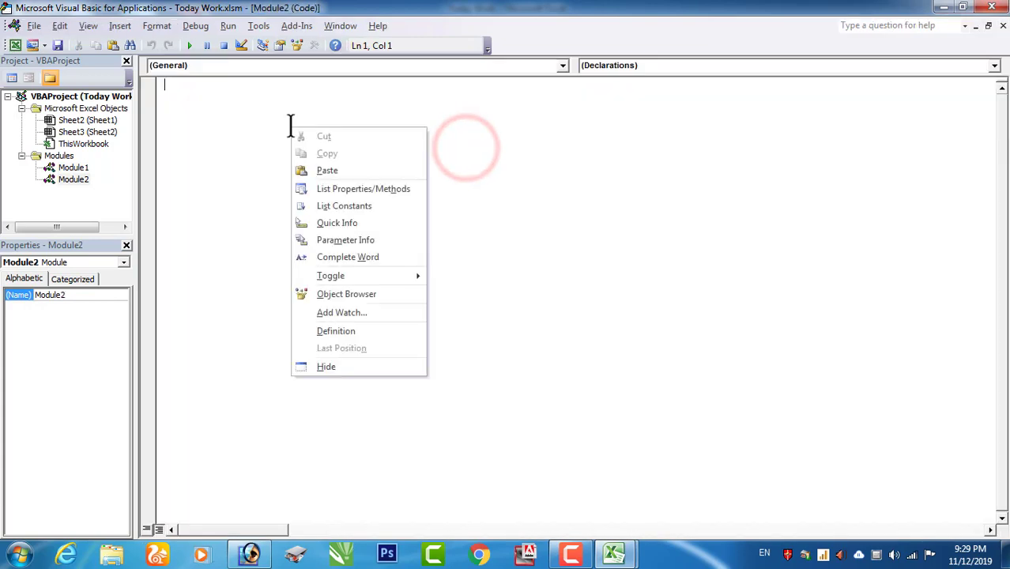
pyautogui.click(316, 169)
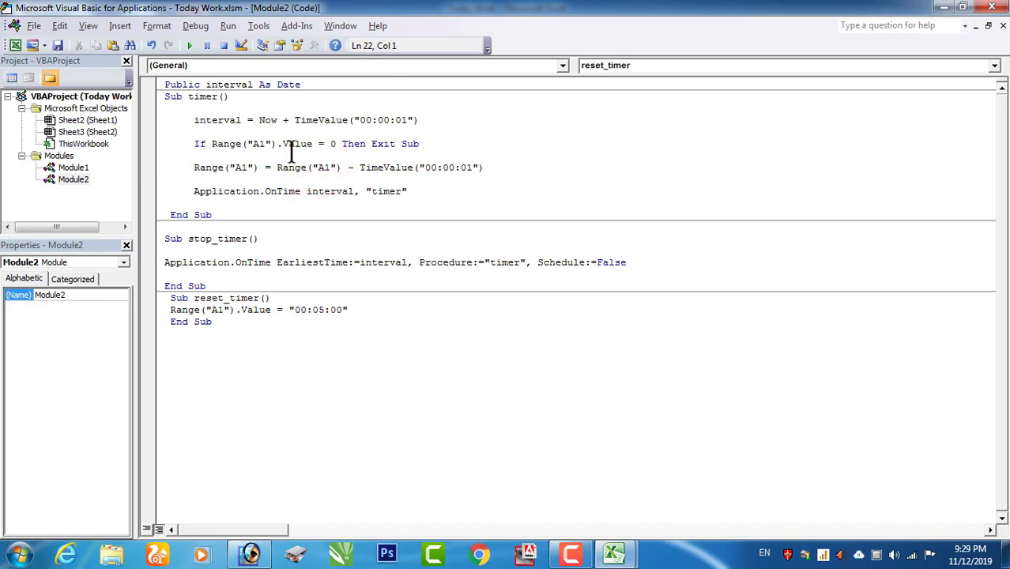
pyautogui.doubleClick(308, 8)
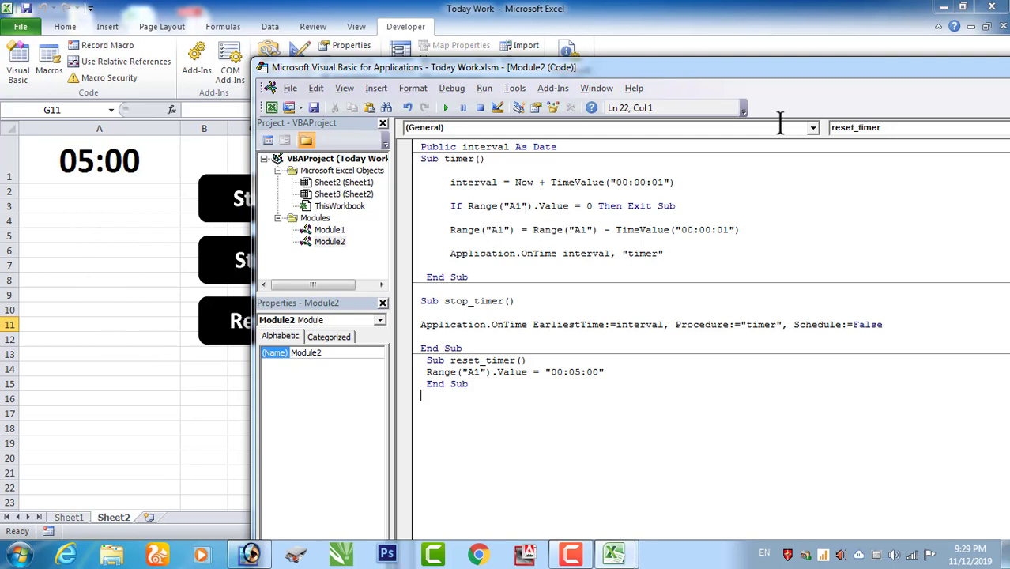
pyautogui.moveTo(840, 70)
pyautogui.mouseDown()
pyautogui.moveTo(616, 82)
pyautogui.moveTo(620, 93)
pyautogui.mouseUp()
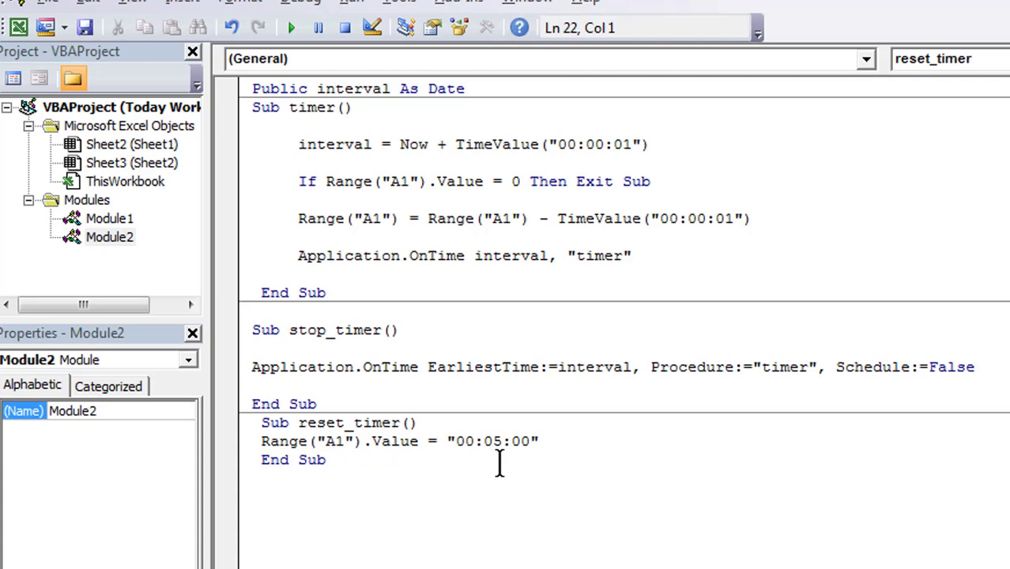
pyautogui.moveTo(501, 442); pyautogui.dragTo(487, 446)
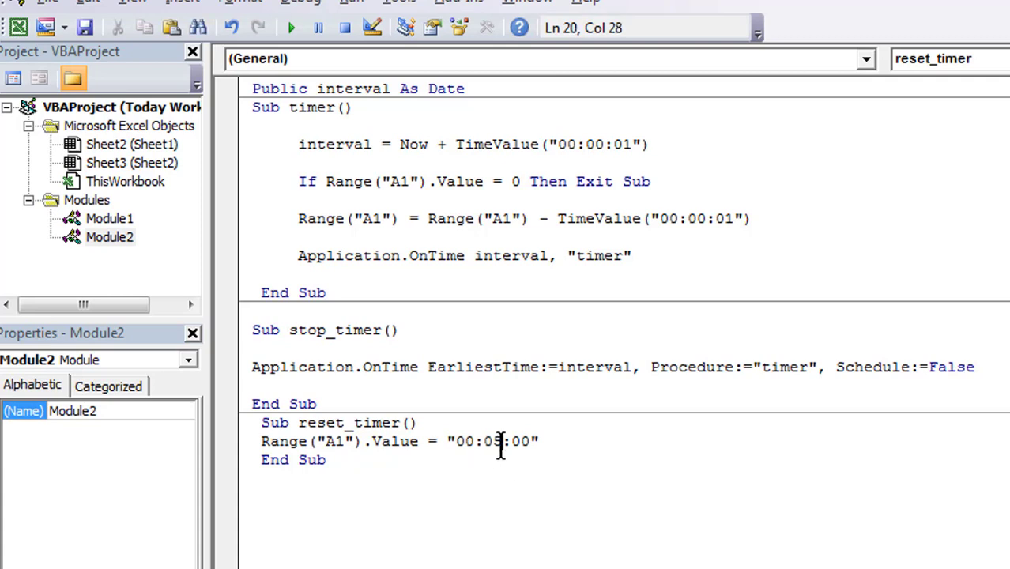
pyautogui.click(491, 469)
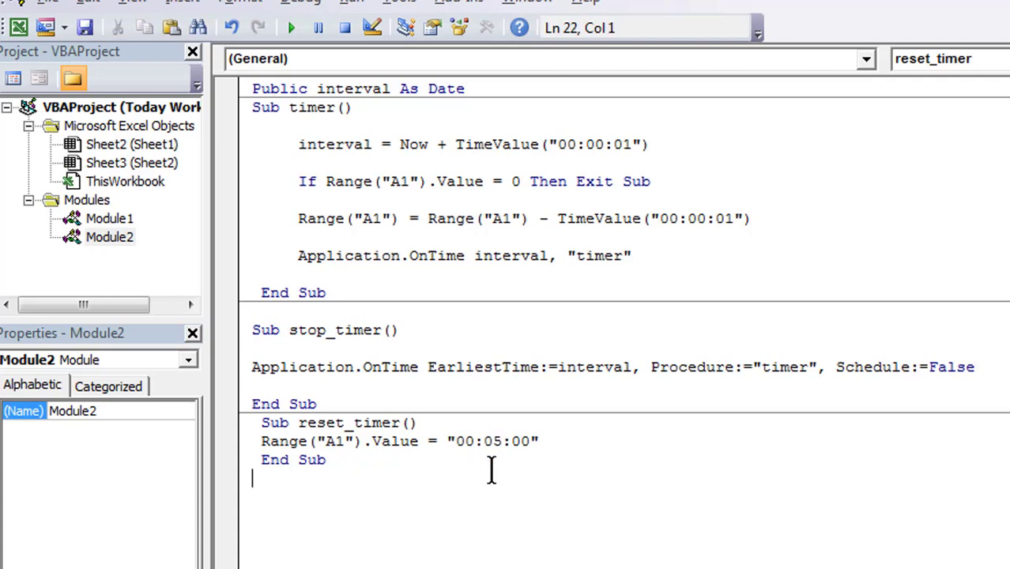